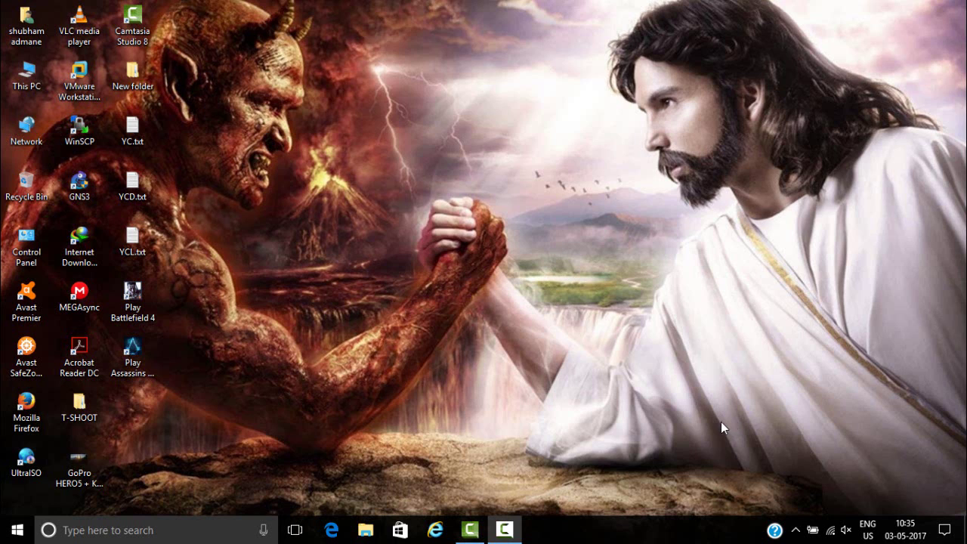
# - Launch Firefox and load the TED Networking blog by entering 'ted' in the address bar
pyautogui.click(28, 414)
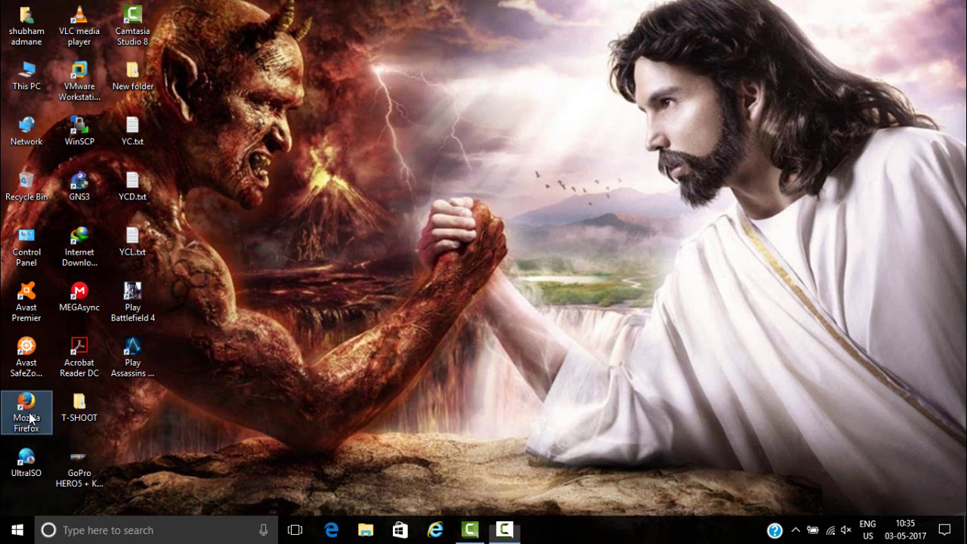
pyautogui.doubleClick(29, 414)
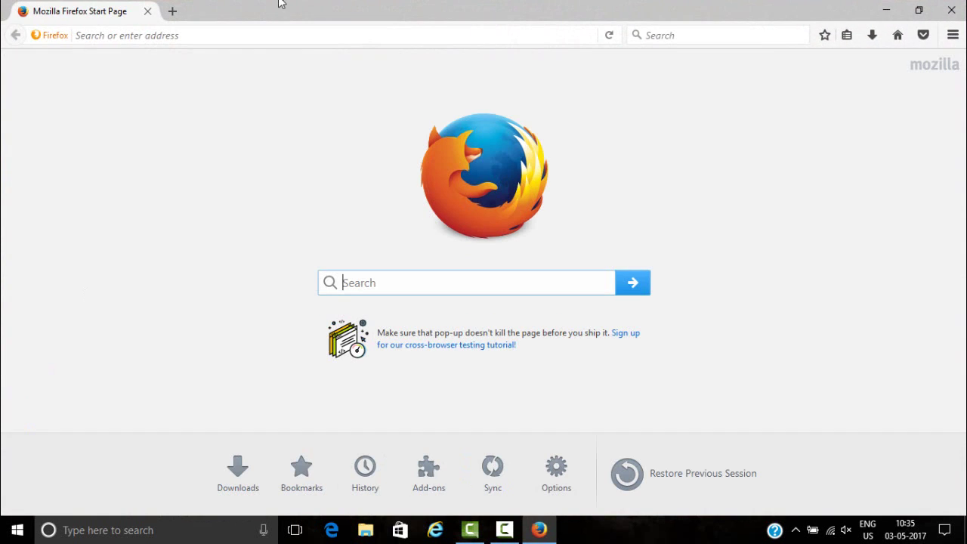
pyautogui.click(184, 35)
pyautogui.write('tednetworking.blogspot.com/')
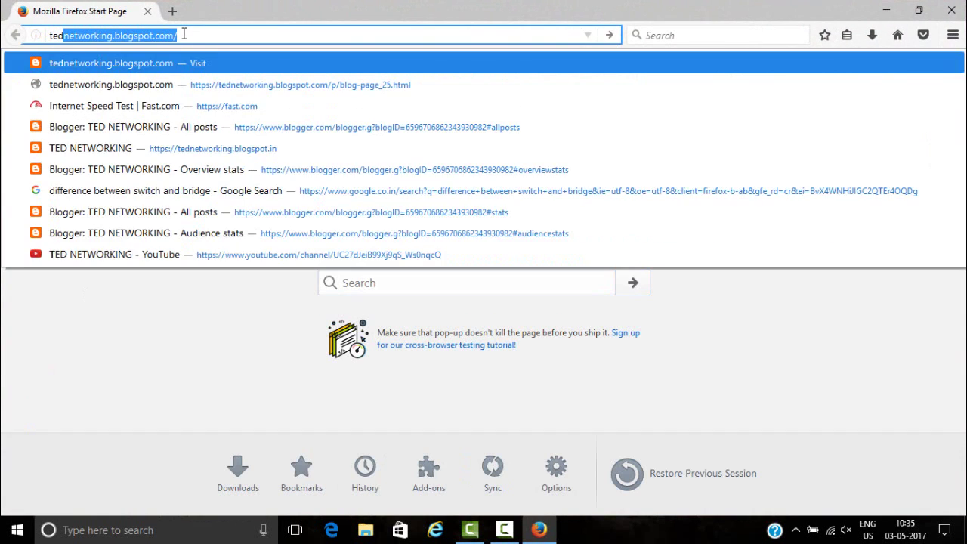
pyautogui.press('Return')
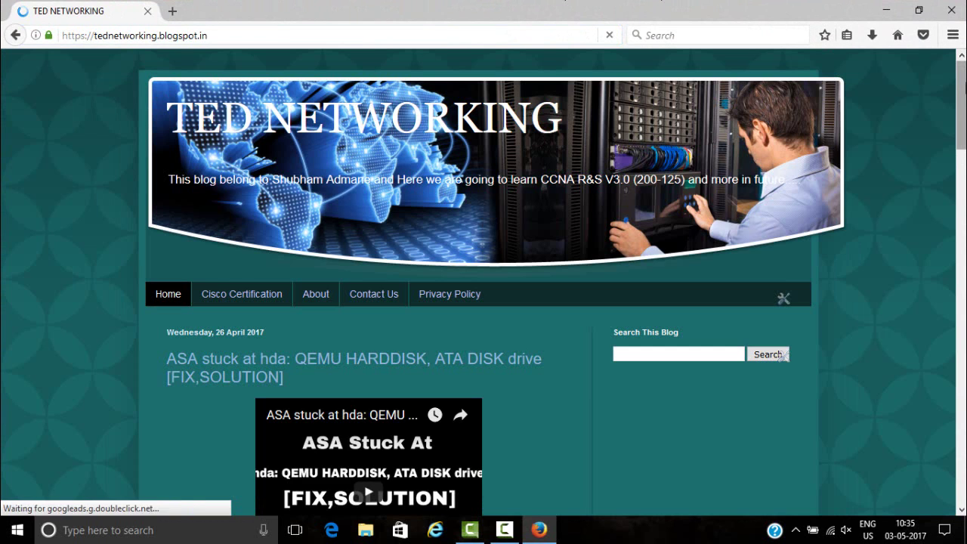
# - Expand the blog archive to 2016 > December to list that month's posts
pyautogui.click(963, 199)
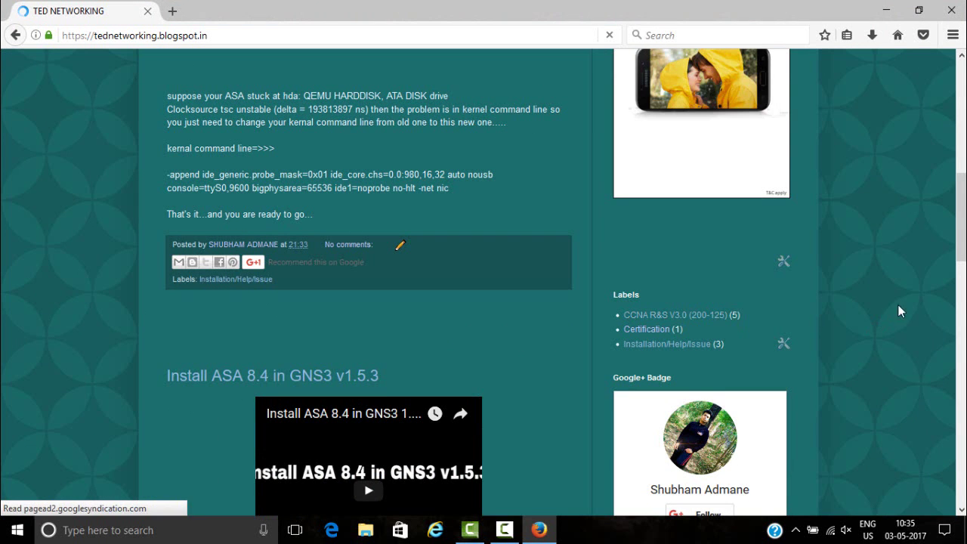
pyautogui.scroll(-1, 964, 295)
pyautogui.click(965, 294)
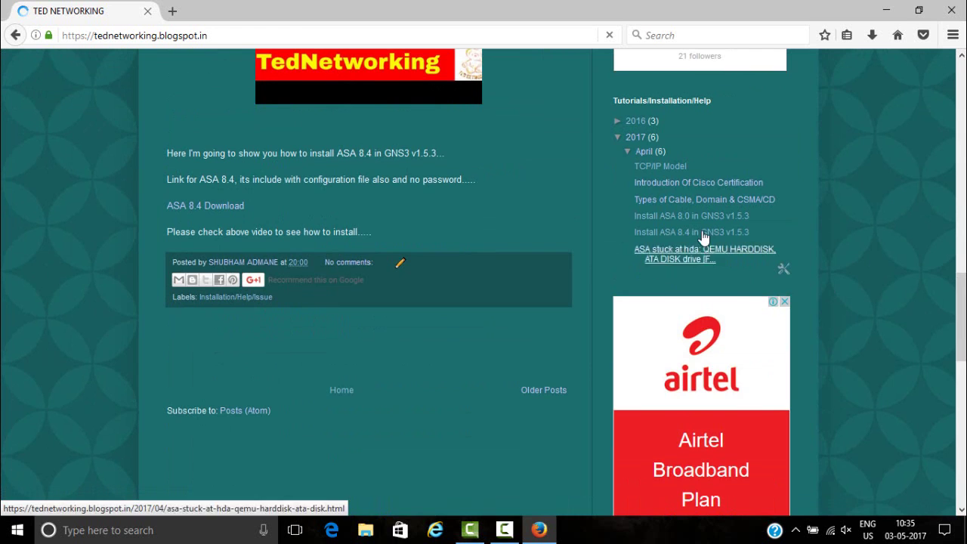
pyautogui.click(617, 122)
pyautogui.click(627, 134)
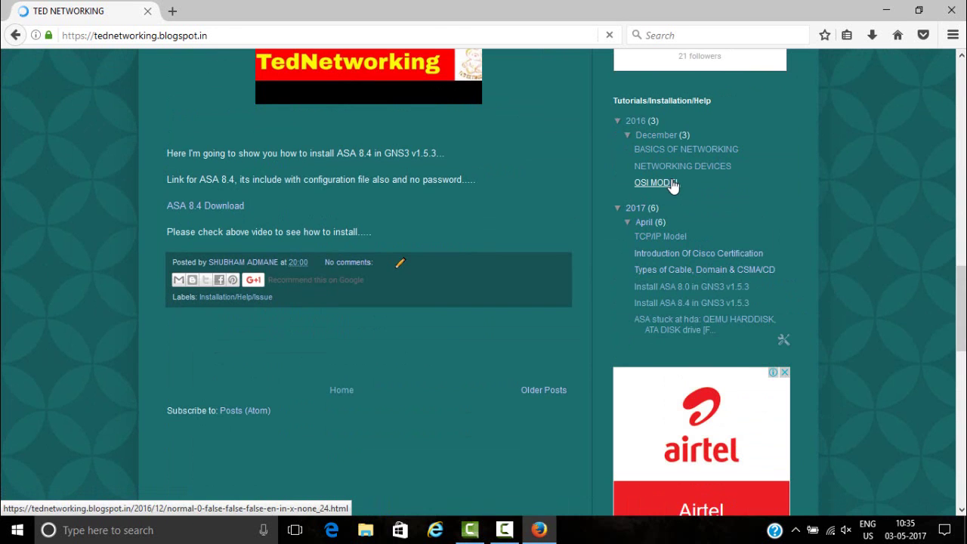
# - Open the OSI MODEL post and scroll through its layer descriptions to the Encapsulation section
pyautogui.click(668, 183)
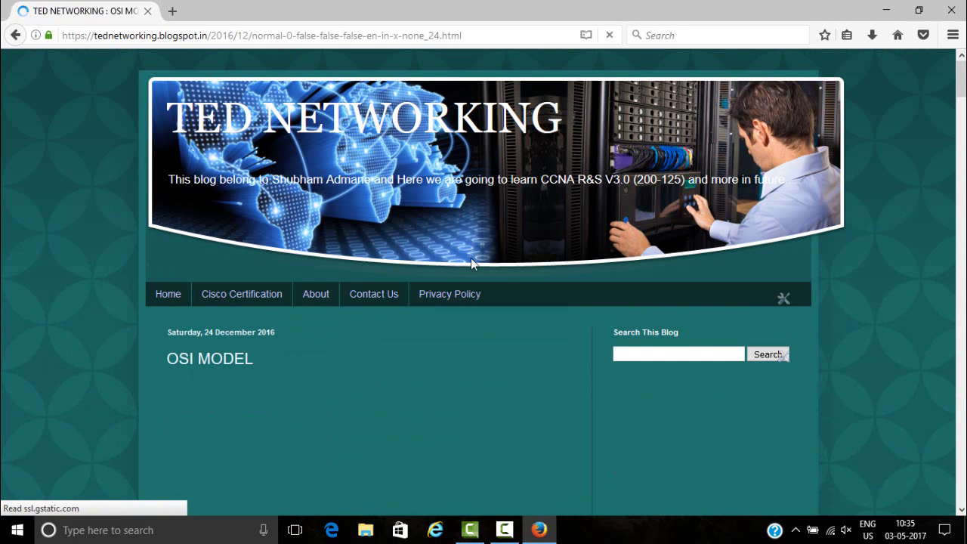
pyautogui.scroll(-15, 783, 356)
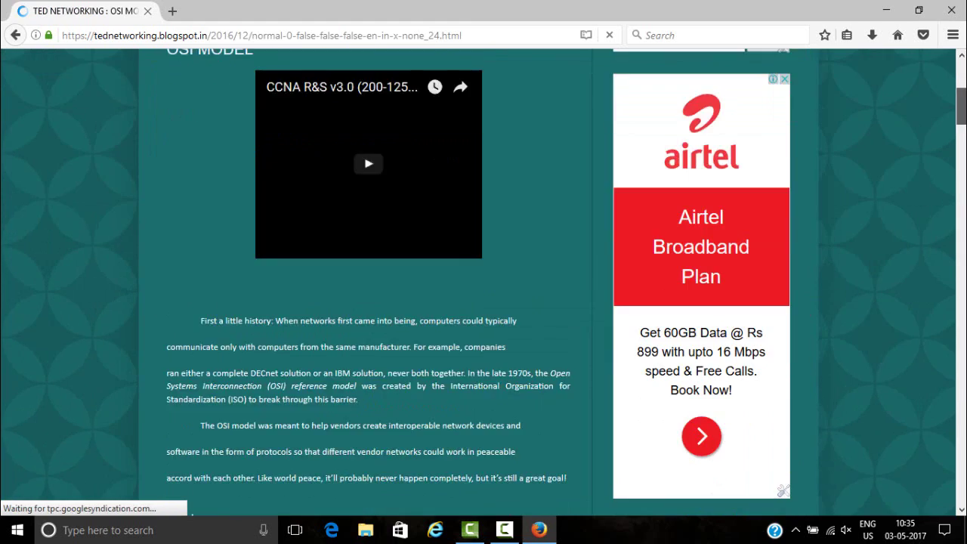
pyautogui.scroll(-3, 363, 280)
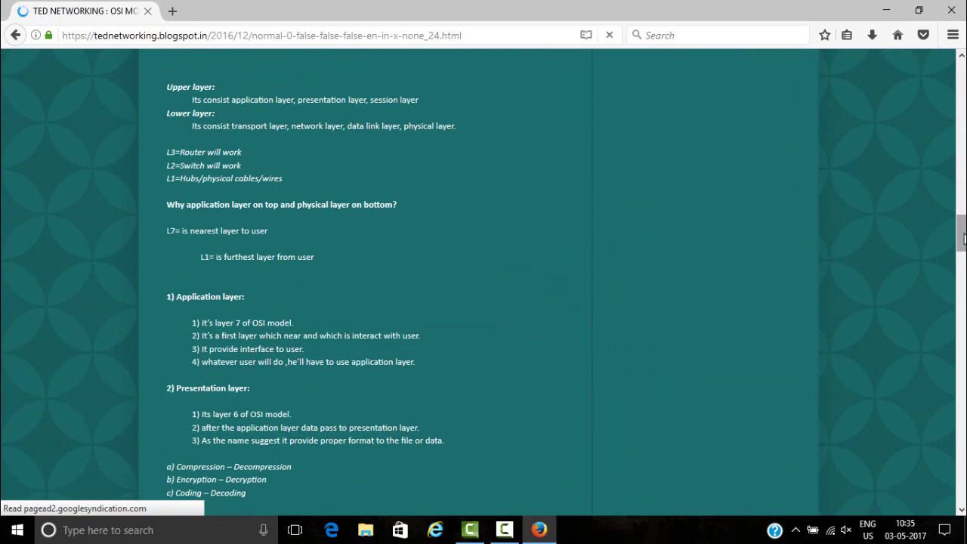
pyautogui.scroll(-6, 362, 279)
pyautogui.moveTo(962, 266); pyautogui.dragTo(962, 325)
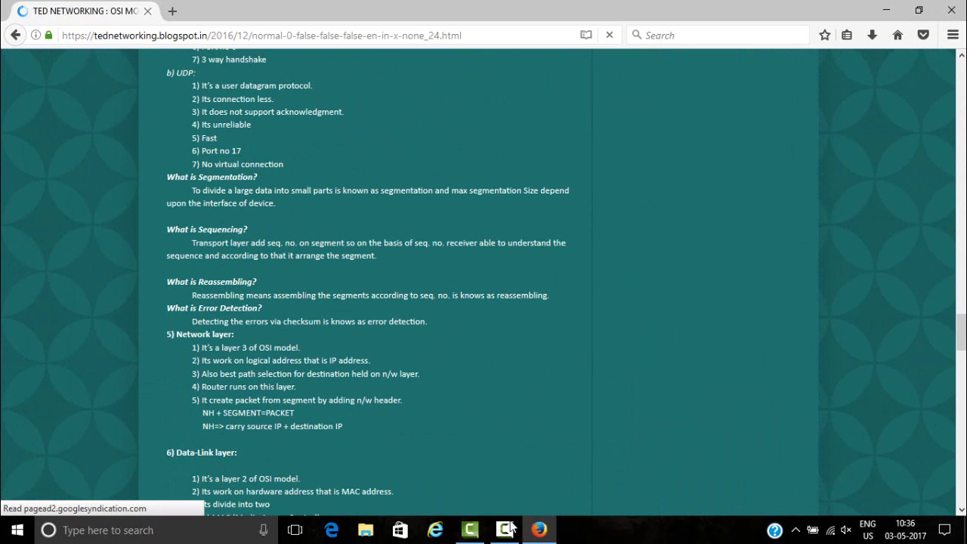
pyautogui.click(505, 530)
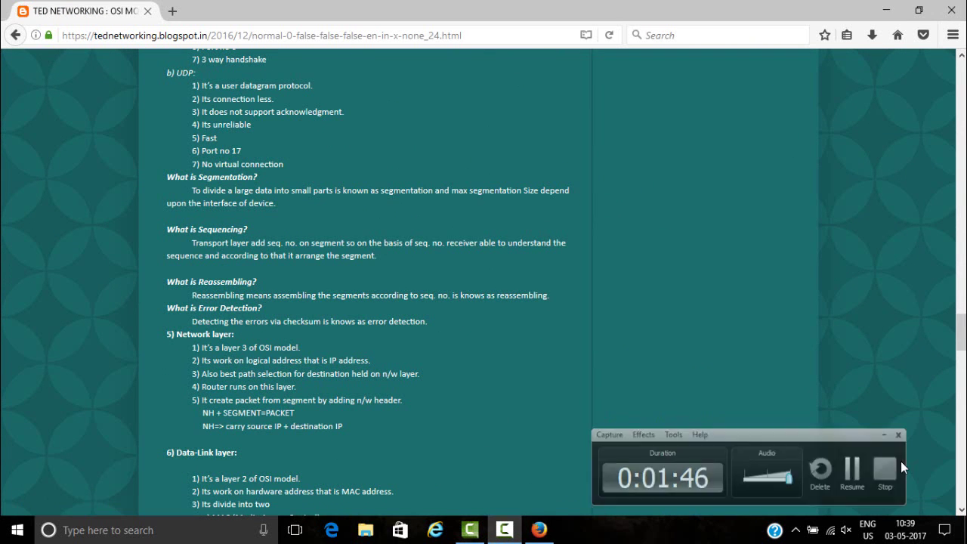
pyautogui.click(899, 462)
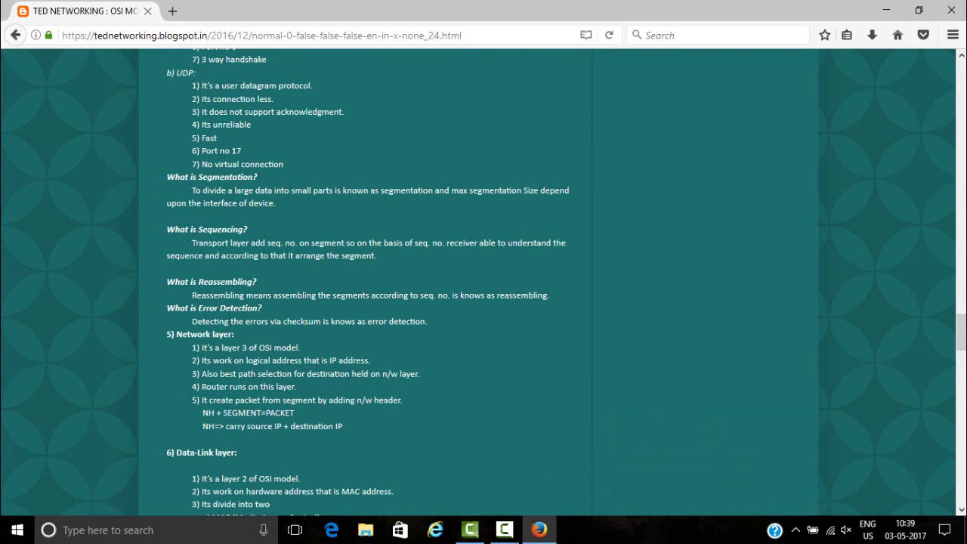
pyautogui.moveTo(961, 332); pyautogui.dragTo(961, 378)
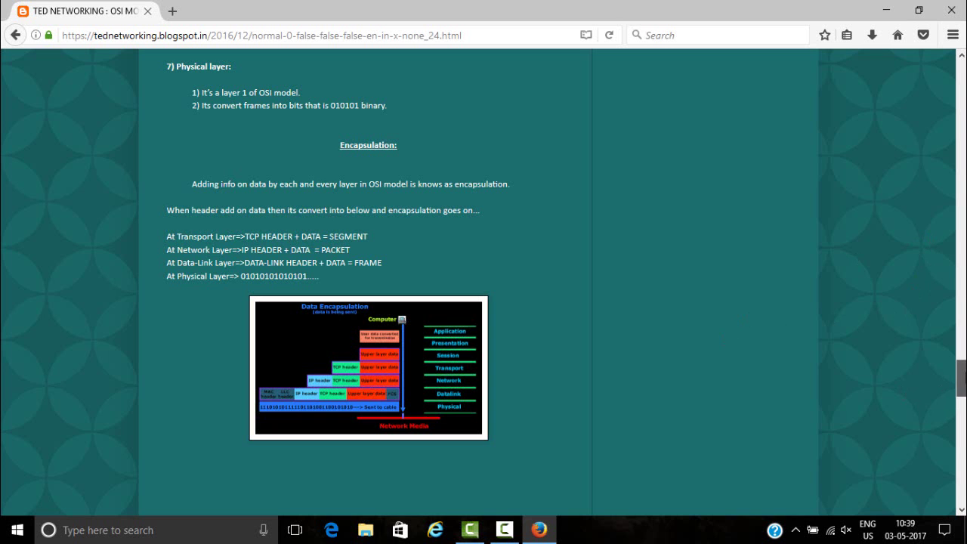
pyautogui.moveTo(960, 378)
pyautogui.mouseDown()
pyautogui.moveTo(961, 415)
pyautogui.moveTo(960, 373)
pyautogui.mouseUp()
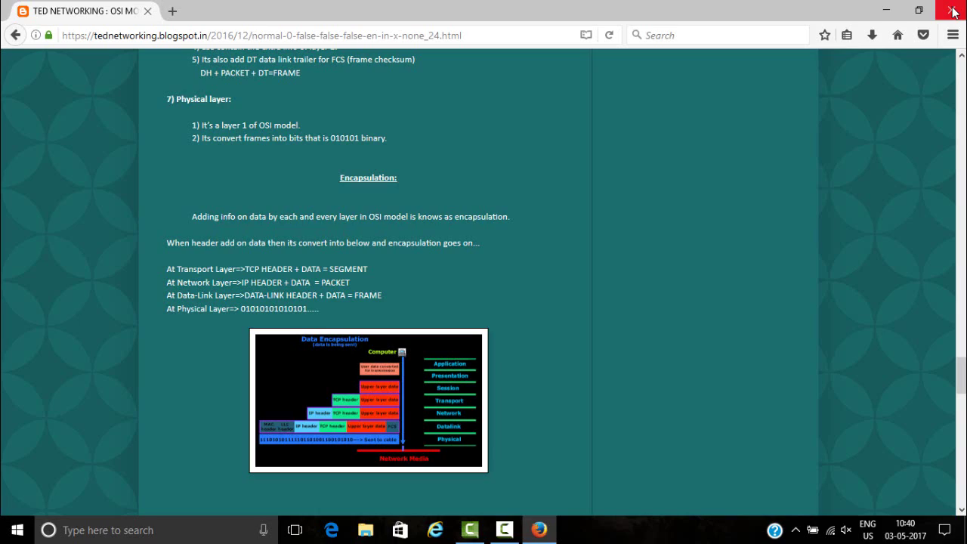
# - Close Firefox, open SOFTWARE (E:) > NETWORKING, and select Packet Tracer 7 64bit.exe
pyautogui.click(951, 10)
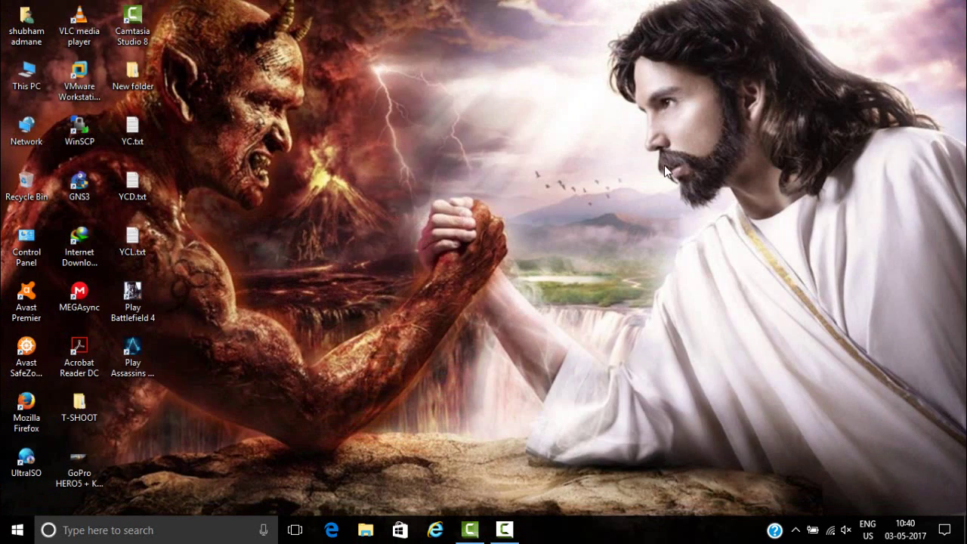
pyautogui.press('super+e')
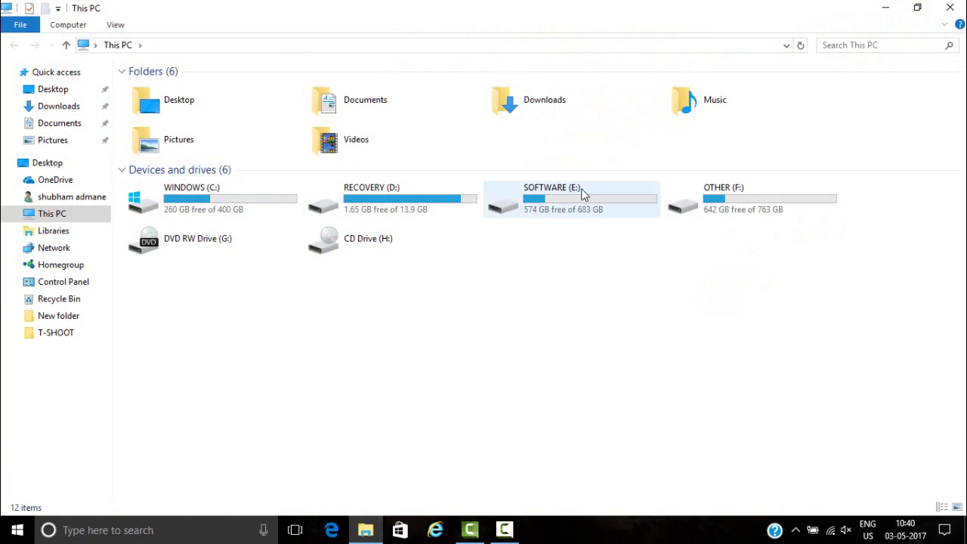
pyautogui.doubleClick(582, 194)
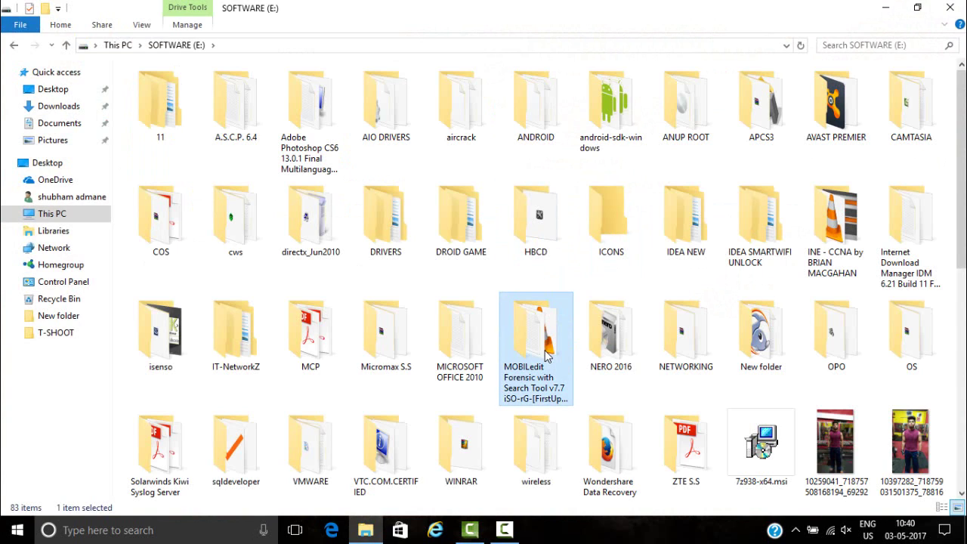
pyautogui.press('Right')
pyautogui.press('Return')
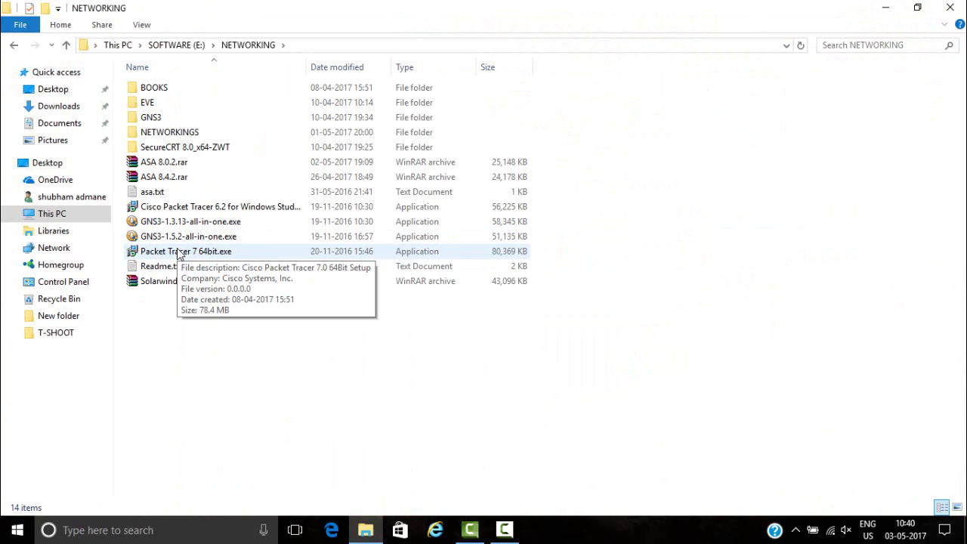
pyautogui.click(191, 254)
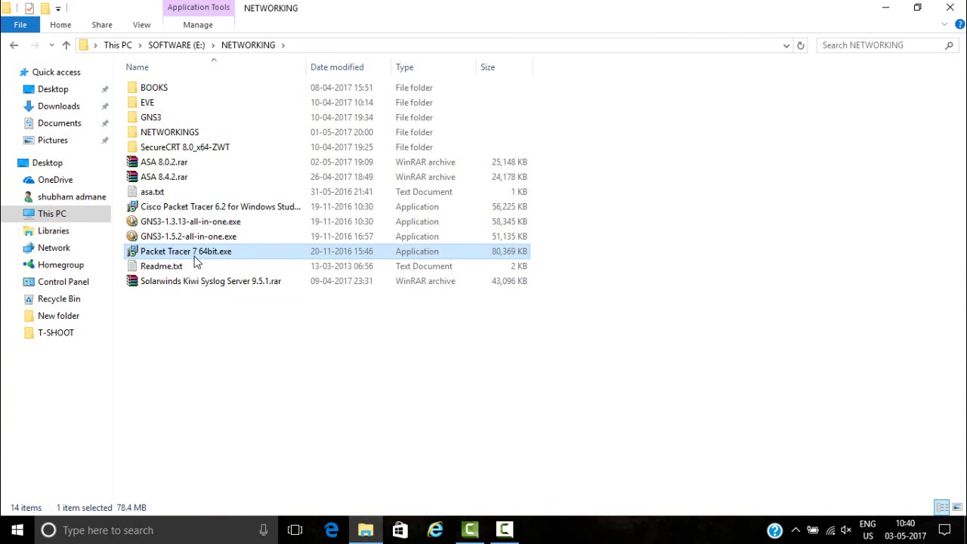
# - Install Packet Tracer 7.0, accepting the license and keeping default location, Start Menu folder and desktop icon
pyautogui.doubleClick(194, 256)
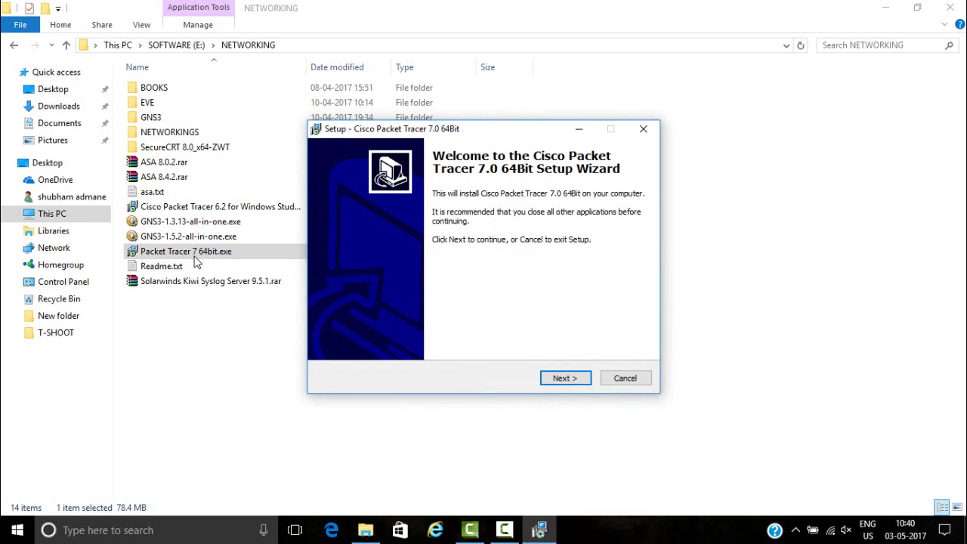
pyautogui.click(555, 380)
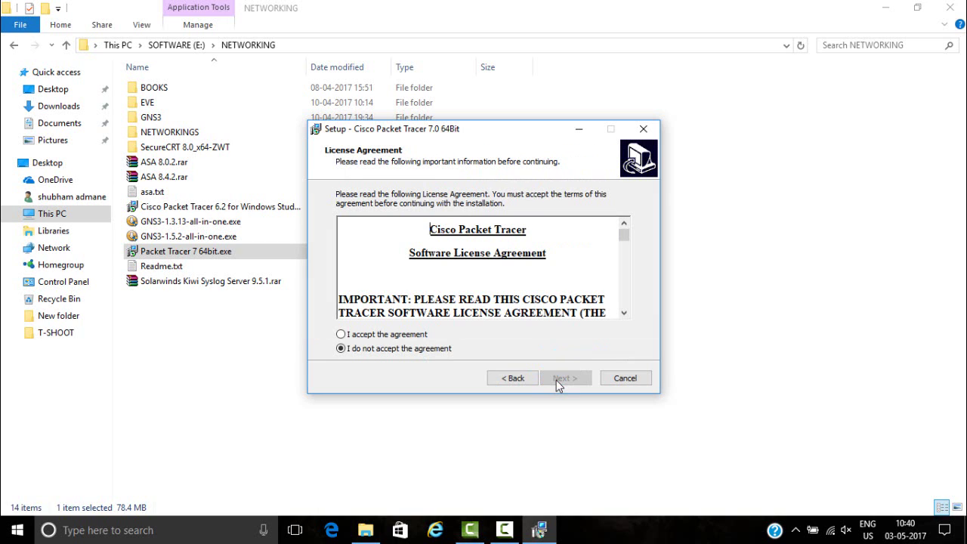
pyautogui.click(411, 336)
pyautogui.click(570, 378)
pyautogui.click(568, 377)
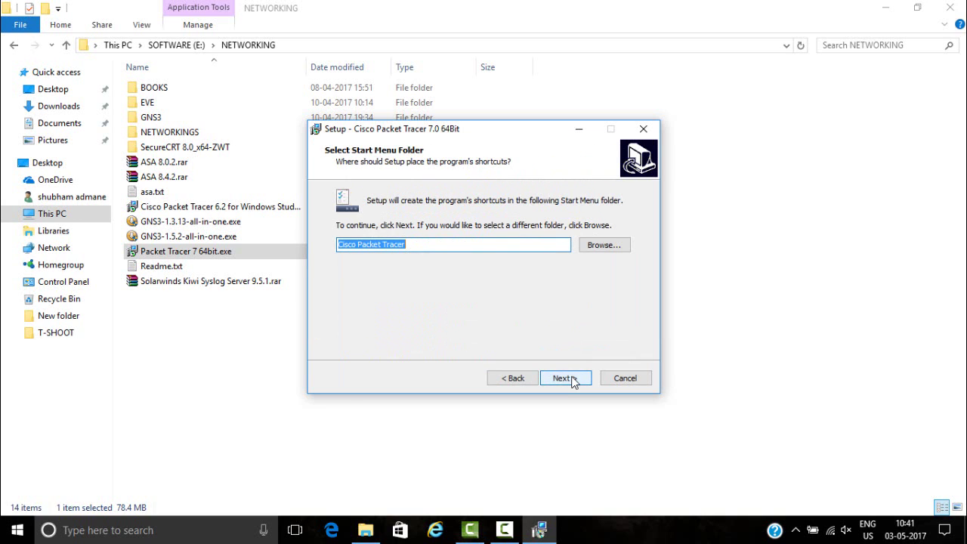
pyautogui.click(572, 380)
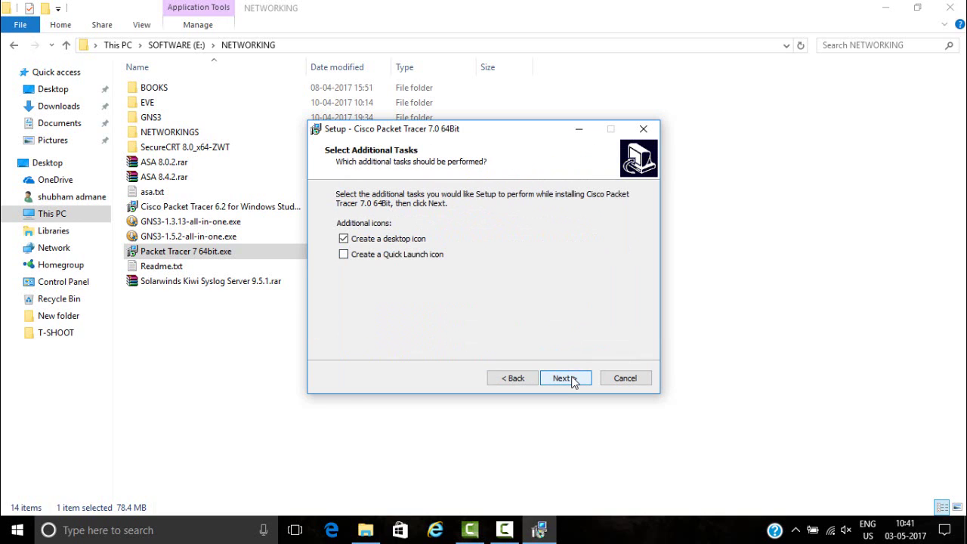
pyautogui.click(572, 381)
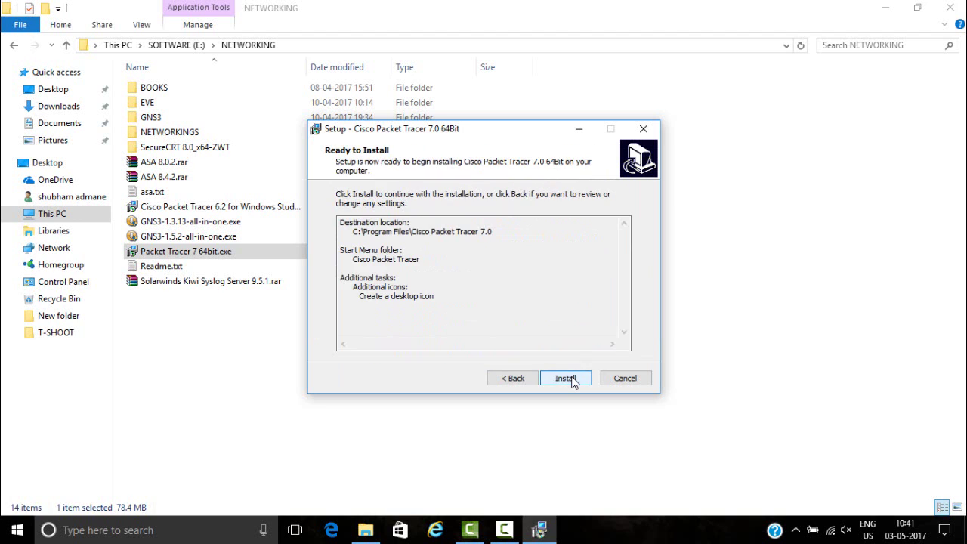
pyautogui.click(572, 379)
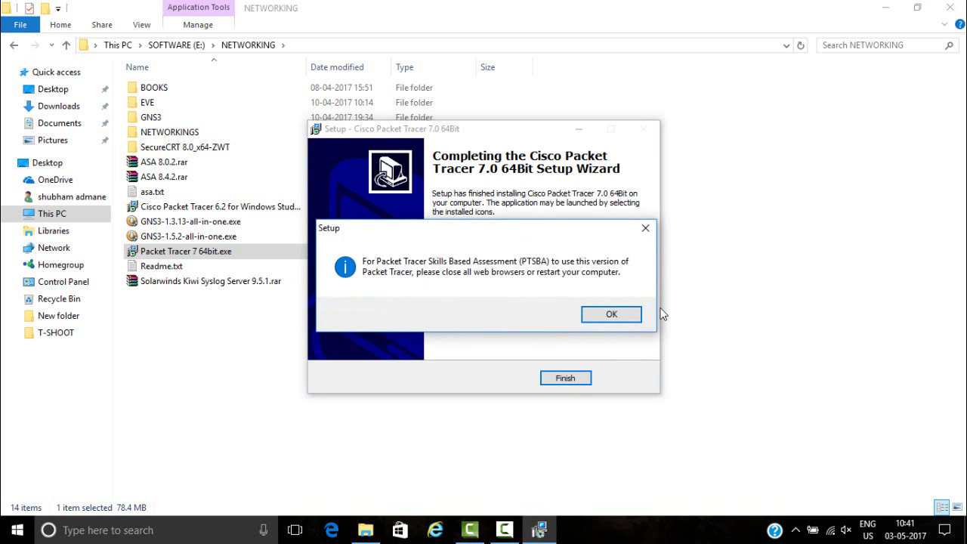
pyautogui.click(608, 316)
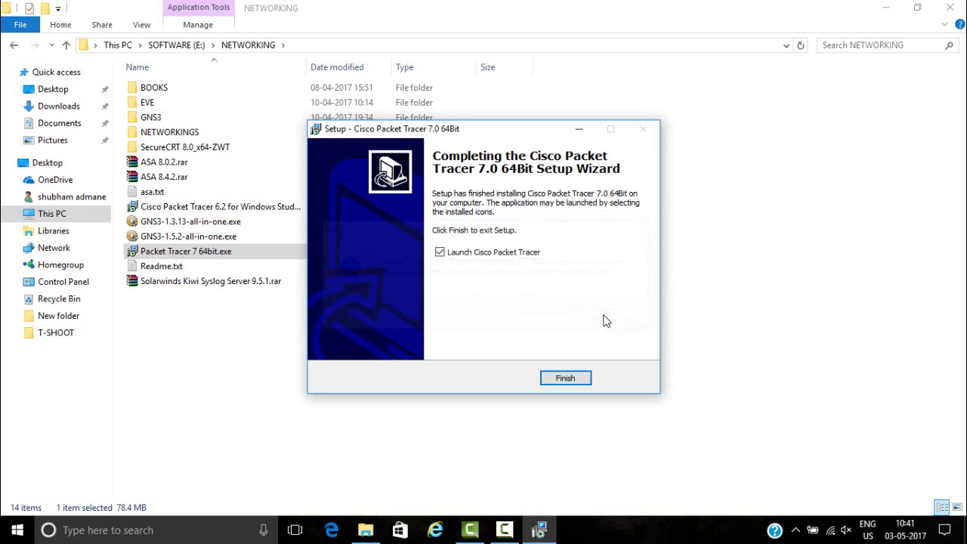
pyautogui.click(556, 379)
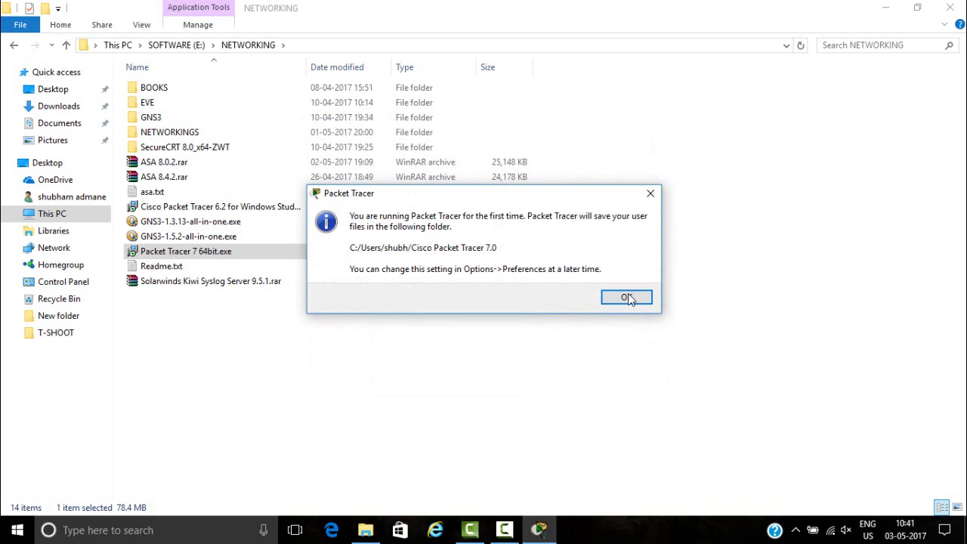
# - Dismiss the user folder notice and log in to netacad.com with the account e-mail and password
pyautogui.click(626, 298)
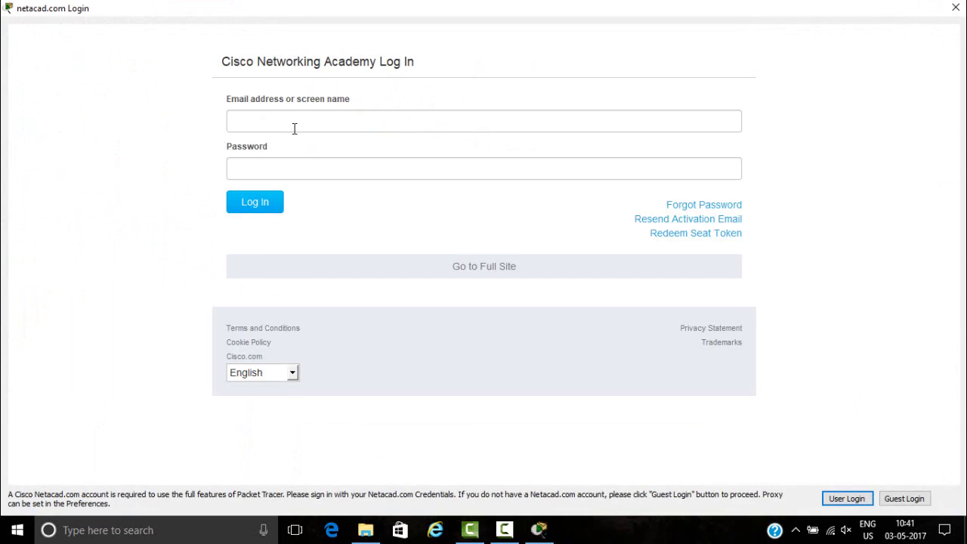
pyautogui.click(294, 128)
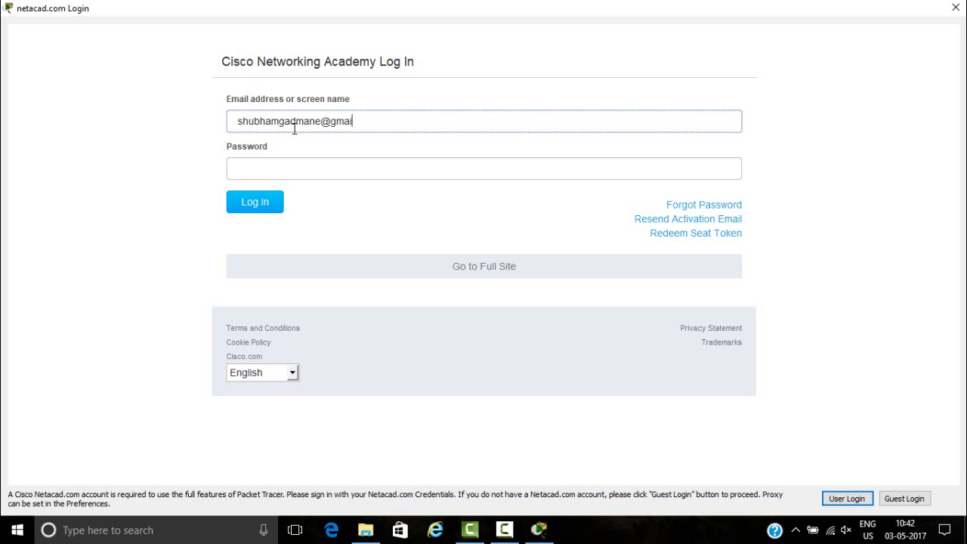
pyautogui.click(285, 177)
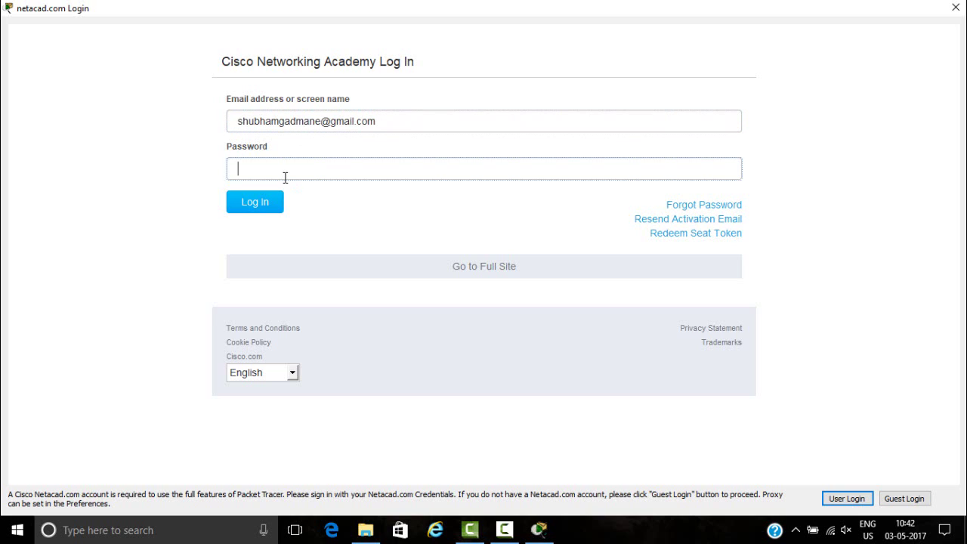
pyautogui.write('********')
pyautogui.click(268, 203)
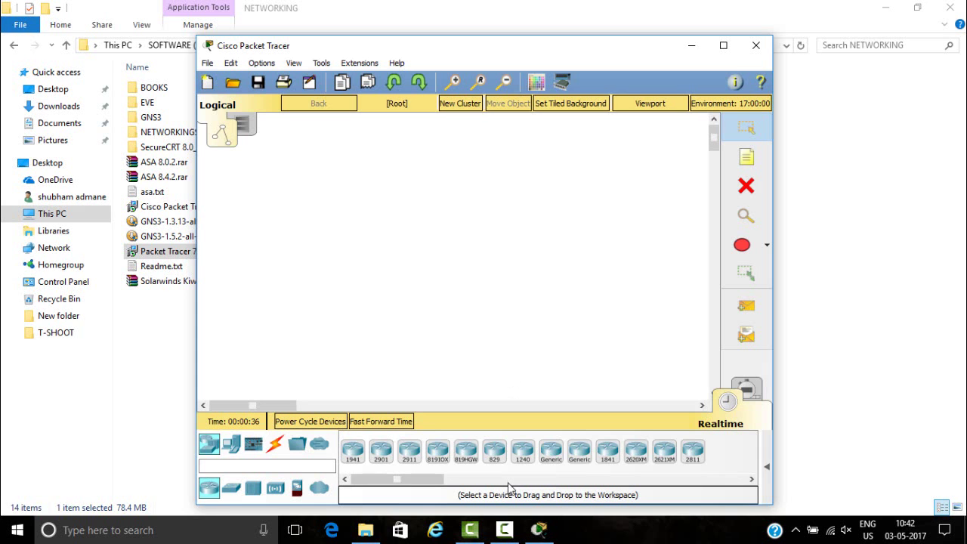
# - Maximize the Cisco Packet Tracer window to full screen
pyautogui.click(505, 529)
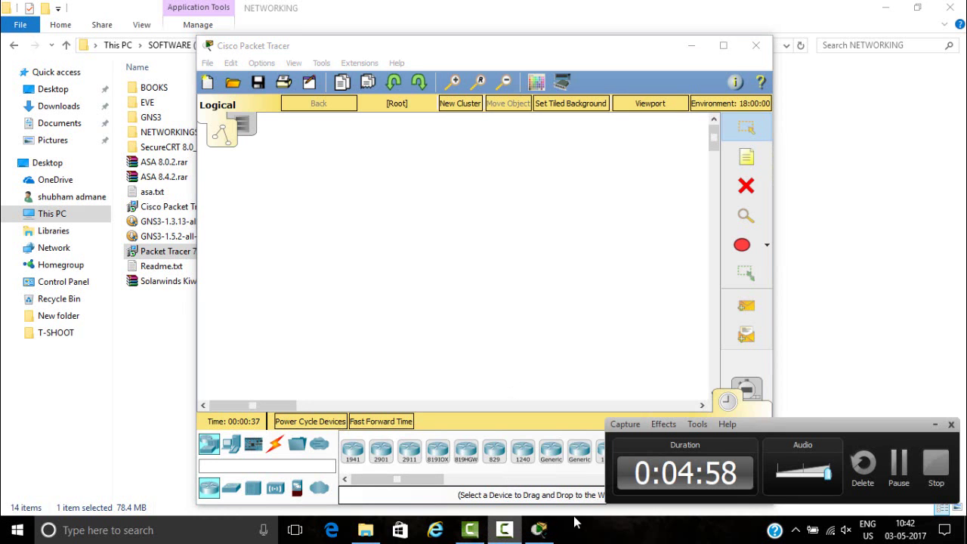
pyautogui.click(898, 462)
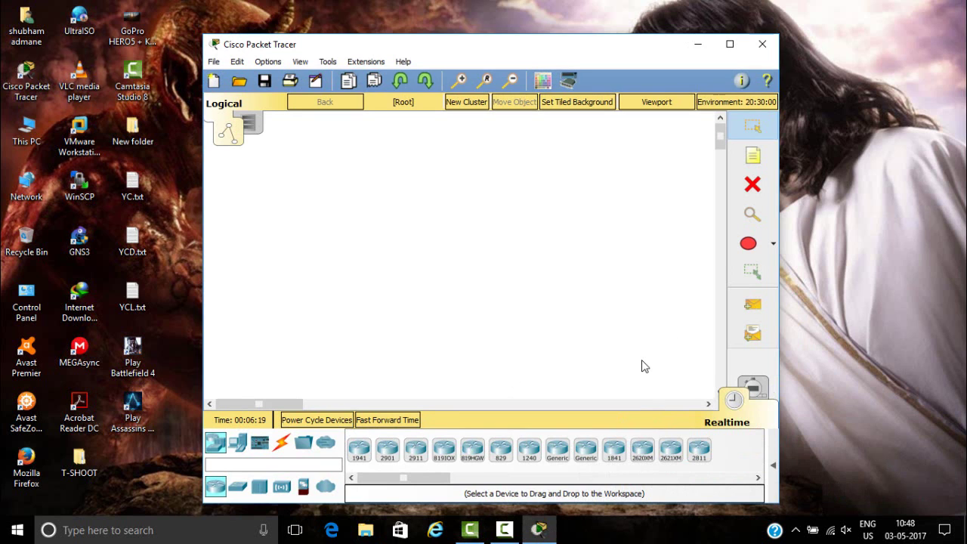
pyautogui.click(732, 44)
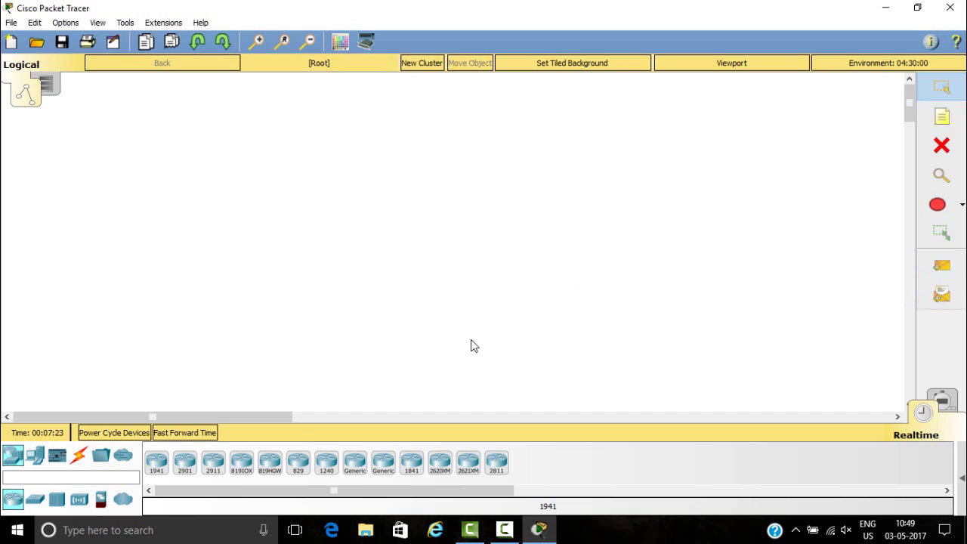
# - Fast-forward the simulation time to about 00:09:20, then bring up the Options menu
pyautogui.click(187, 437)
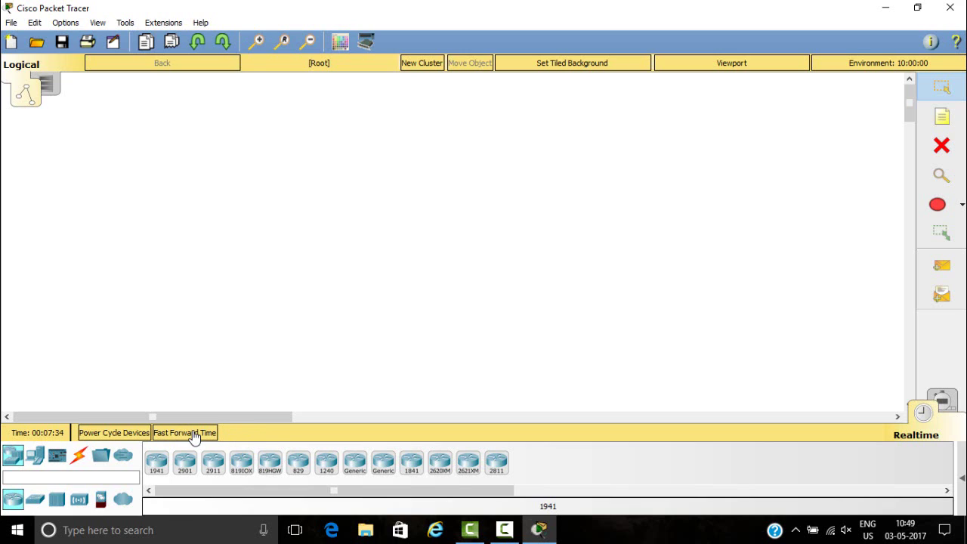
pyautogui.click(194, 437)
pyautogui.click(194, 436)
pyautogui.click(194, 437)
pyautogui.click(11, 23)
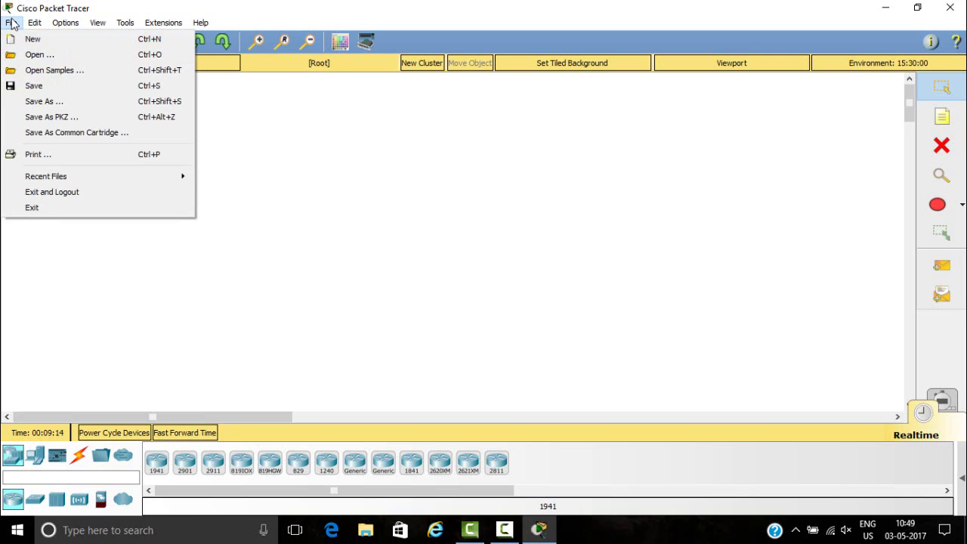
pyautogui.moveTo(67, 24)
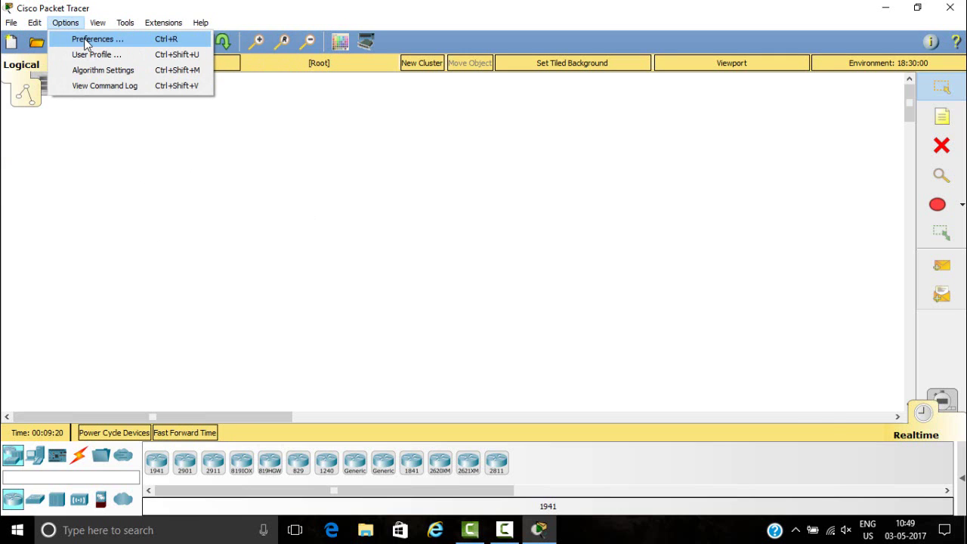
# - Enable Always Show Port Labels in Logical Workspace in Preferences, then close the dialog
pyautogui.click(88, 42)
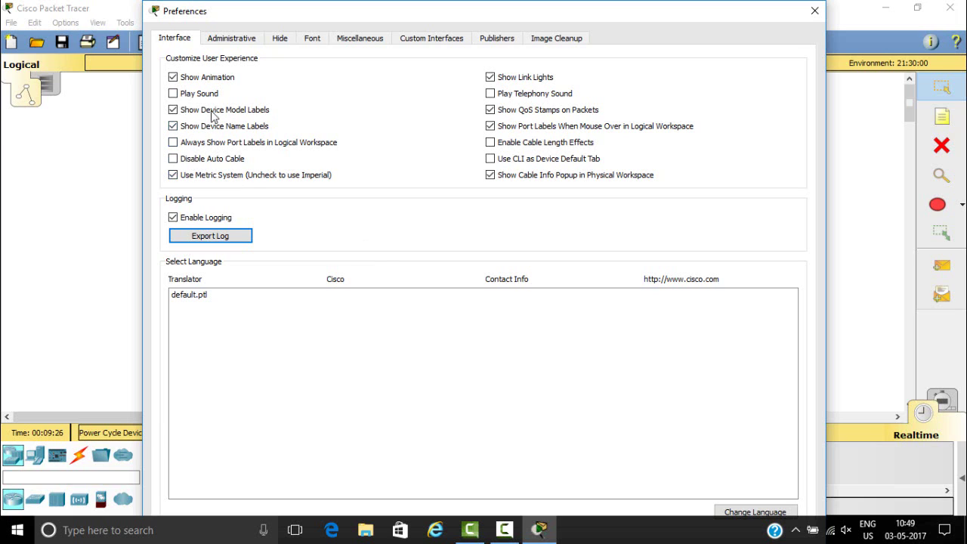
pyautogui.click(173, 143)
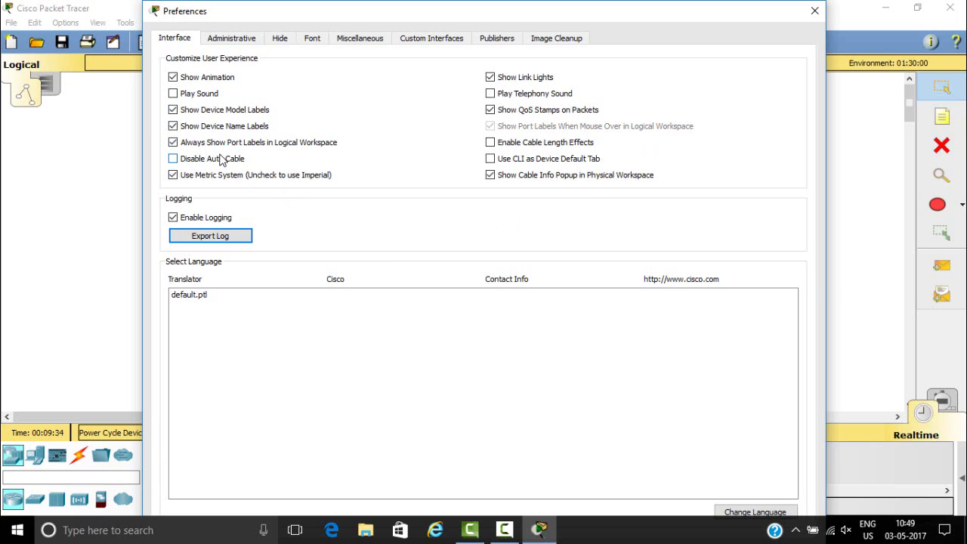
pyautogui.click(813, 12)
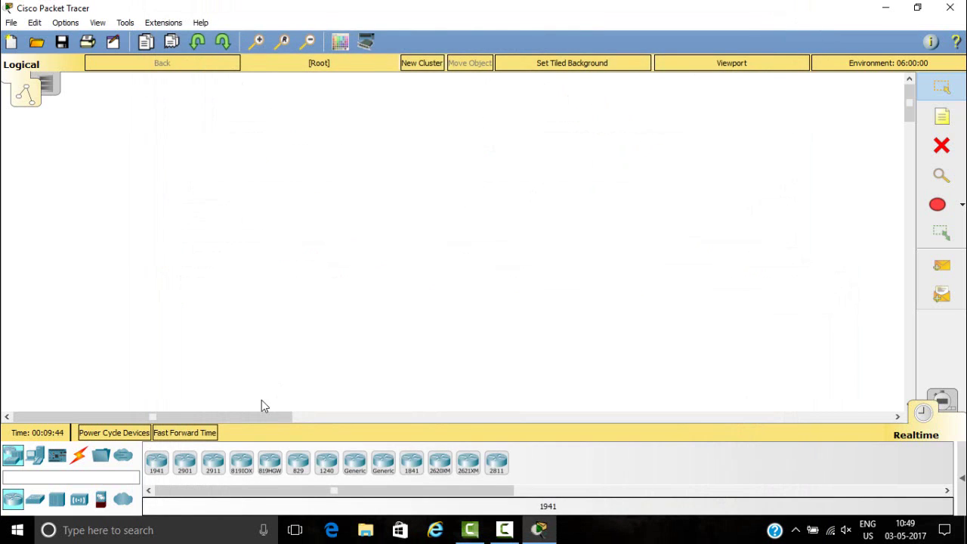
# - Browse the Switches, Hubs, Wireless Devices and Security groups, then select the Generic router
pyautogui.click(34, 502)
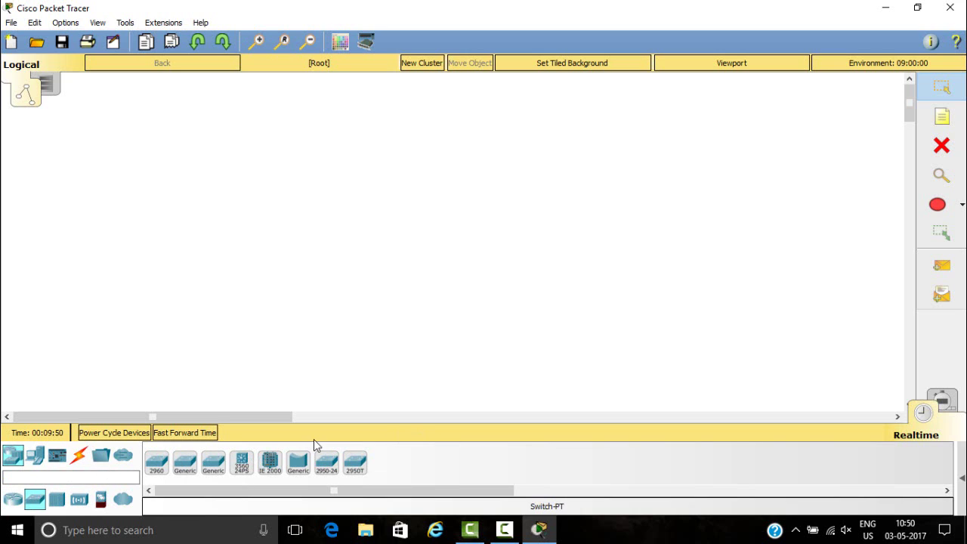
pyautogui.click(61, 500)
pyautogui.click(79, 500)
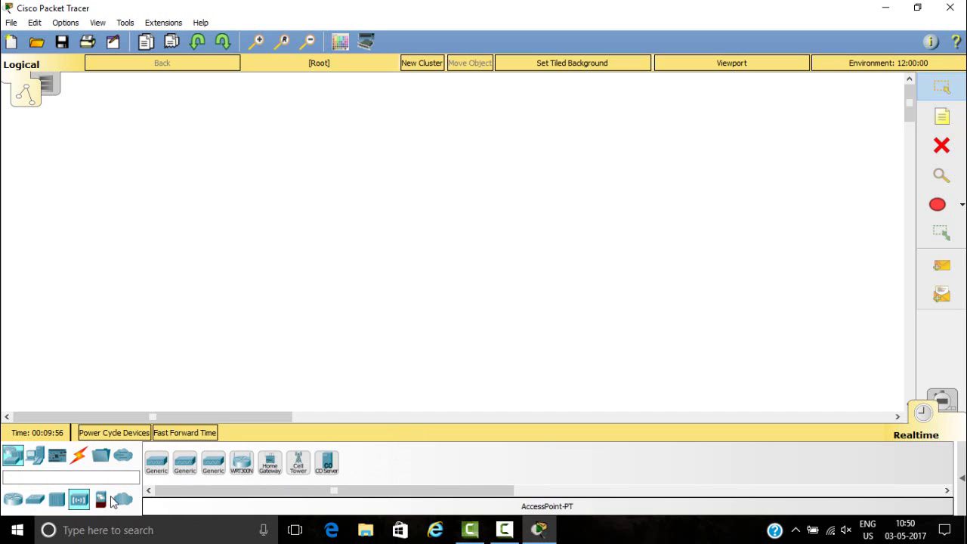
pyautogui.click(104, 502)
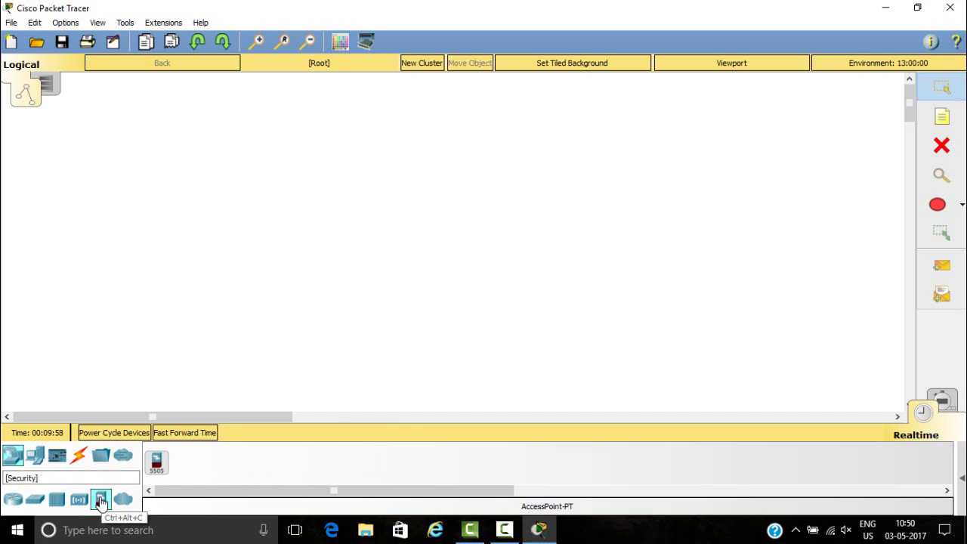
pyautogui.click(12, 501)
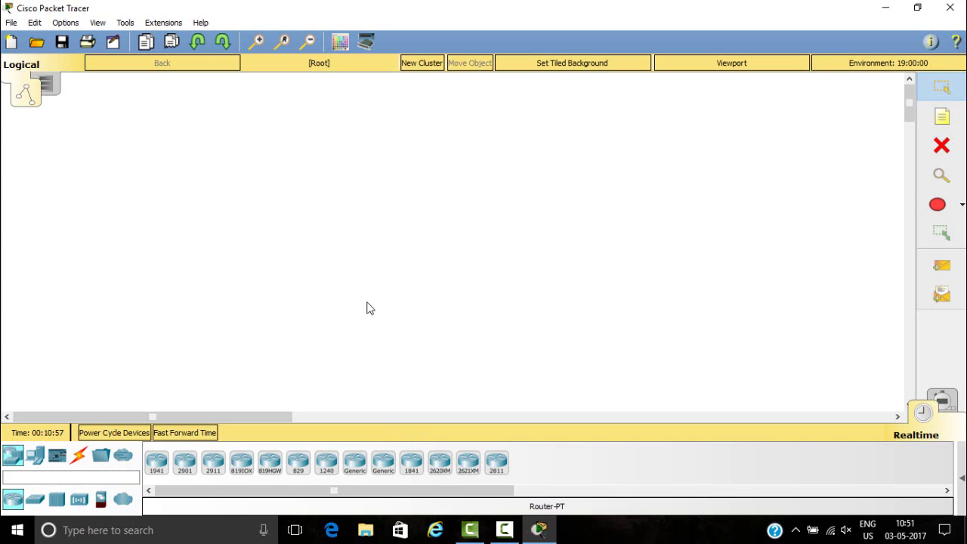
pyautogui.click(354, 460)
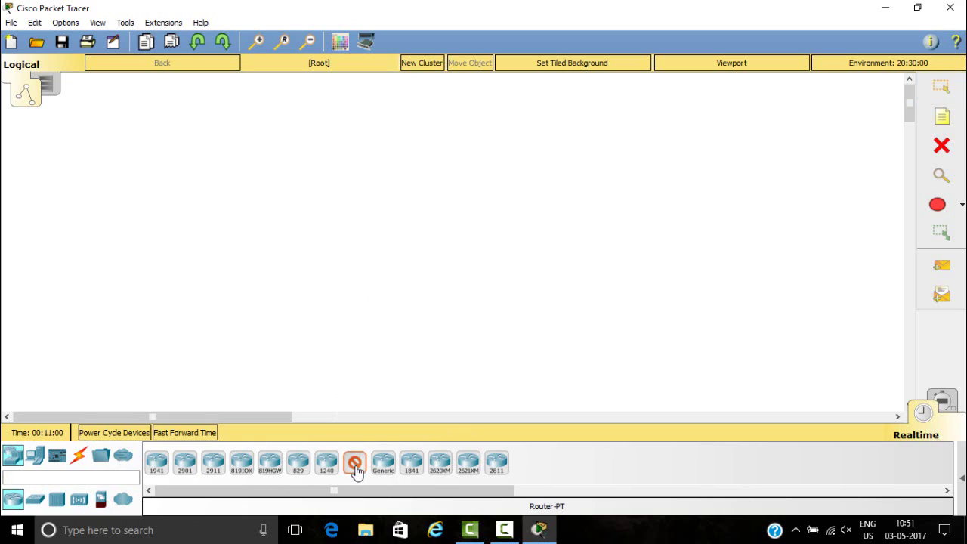
# - Place Router0 as Router-PT and five Router-PT-Empty routers, Router1 to Router5
pyautogui.click(302, 150)
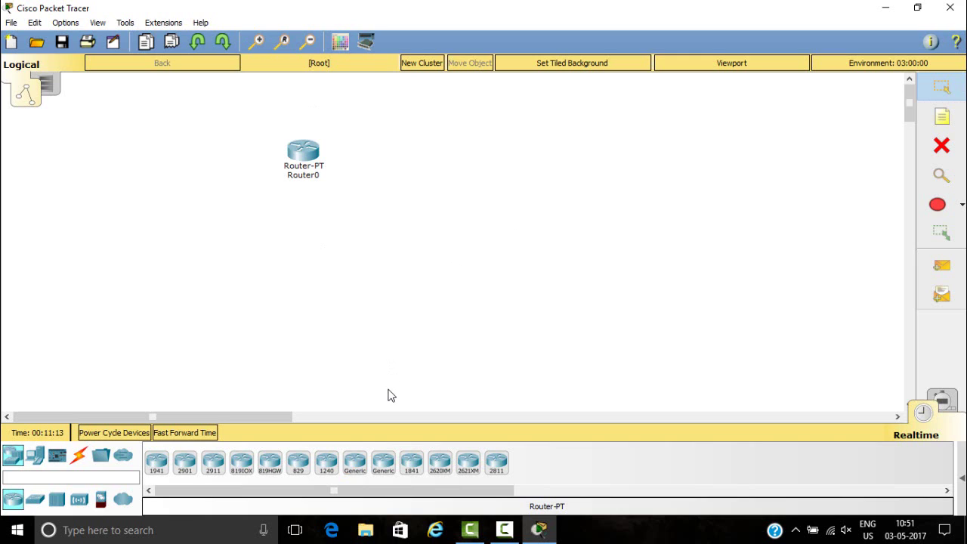
pyautogui.click(382, 465)
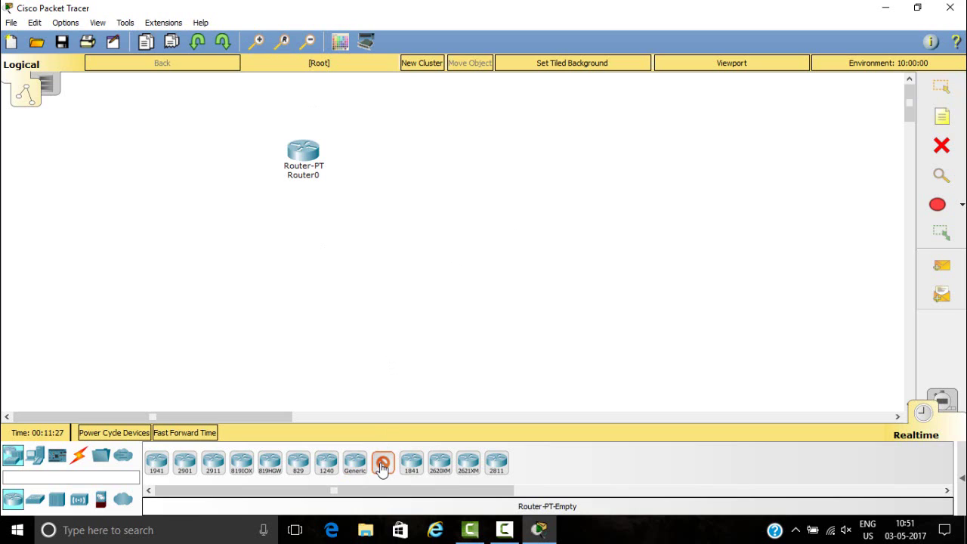
pyautogui.click(408, 147)
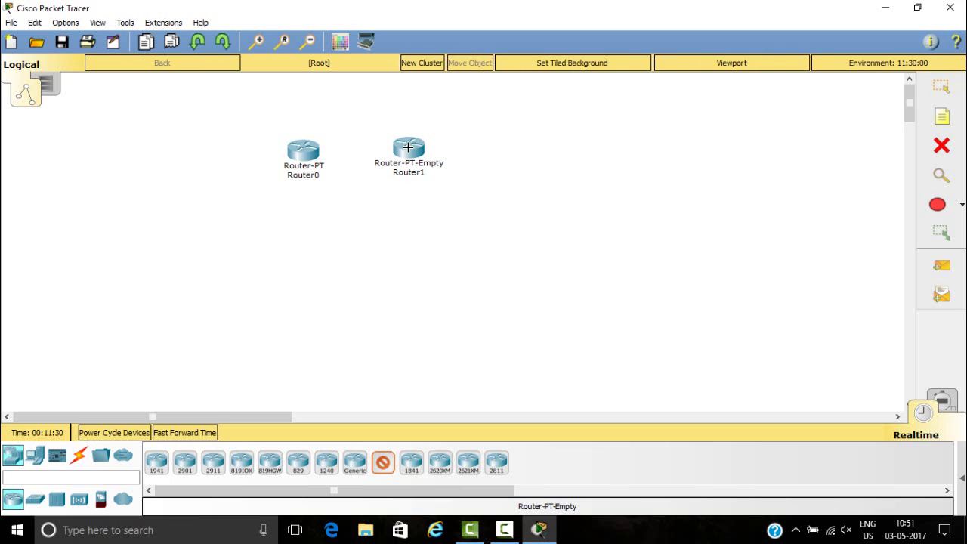
pyautogui.click(533, 138)
pyautogui.click(695, 166)
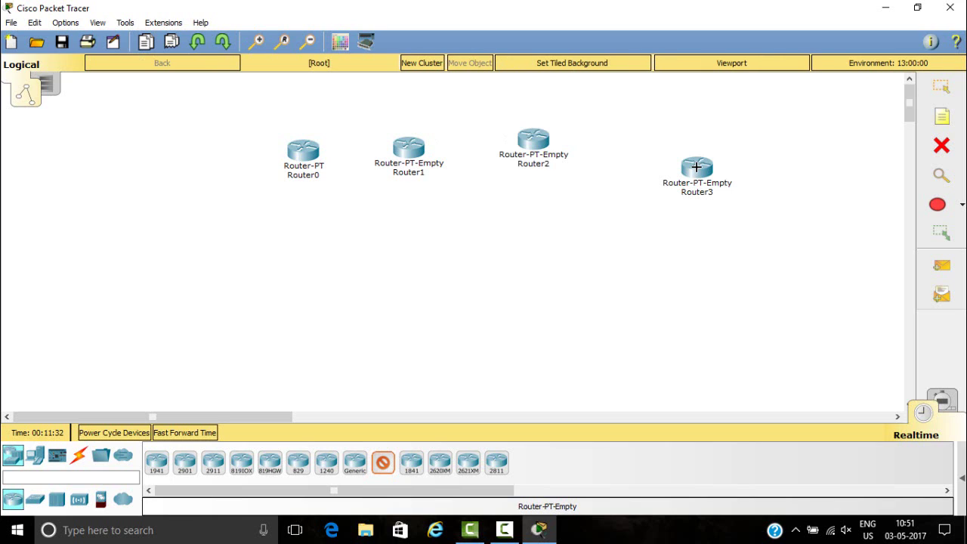
pyautogui.click(577, 226)
pyautogui.click(496, 229)
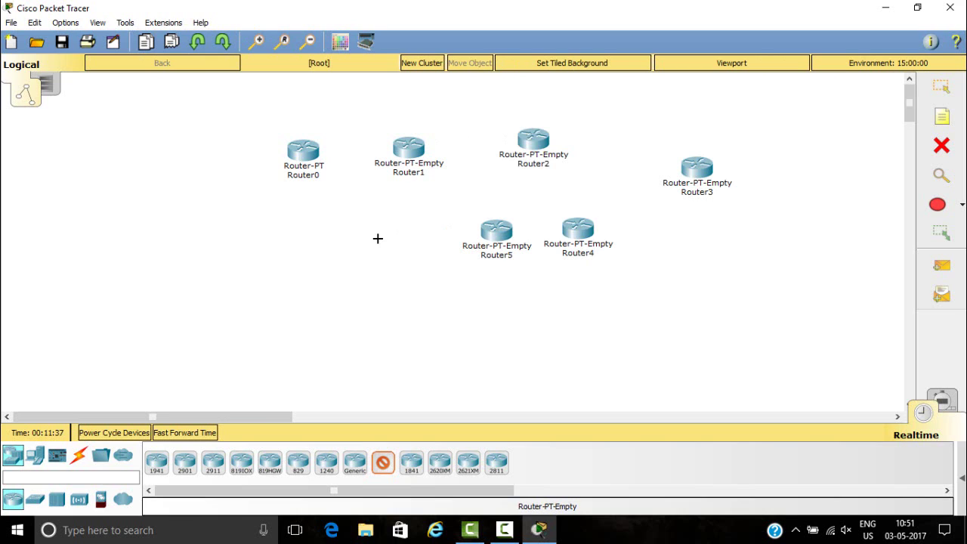
pyautogui.click(383, 468)
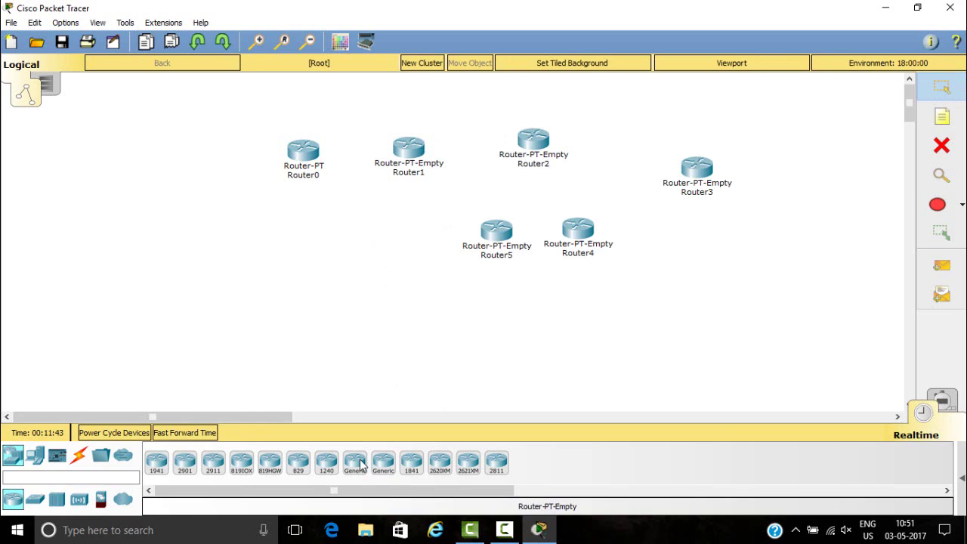
# - Place three Generic switches, Switch0 to Switch2, on the left side of the workspace
pyautogui.click(34, 498)
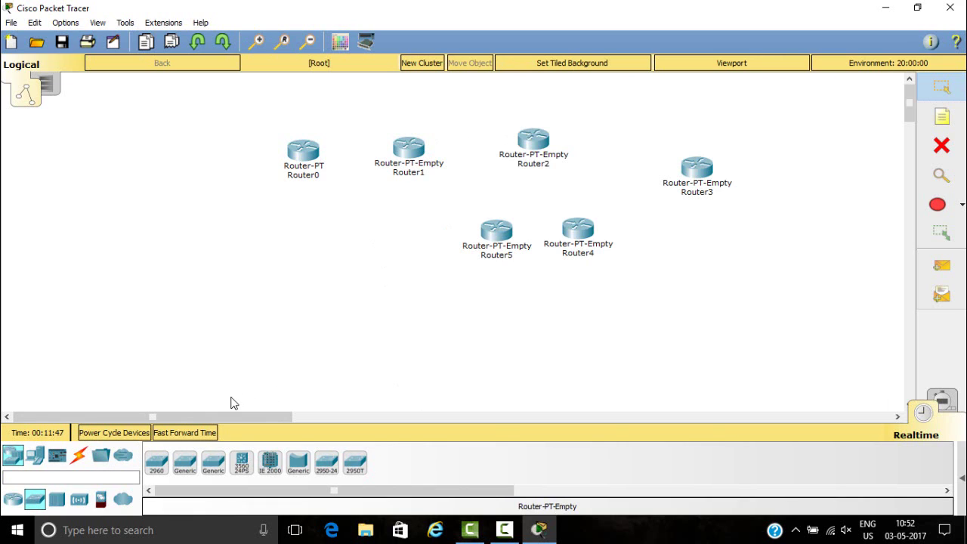
pyautogui.click(188, 463)
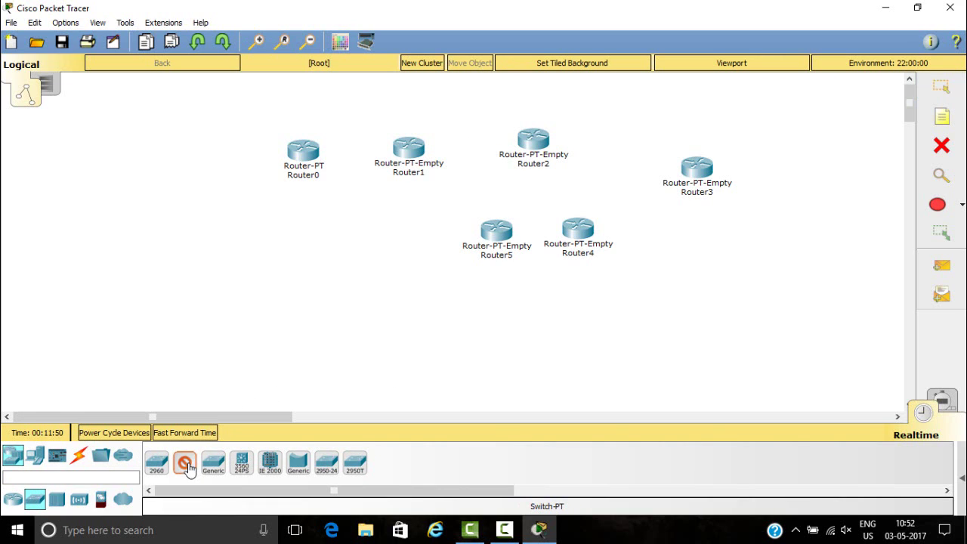
pyautogui.click(181, 207)
pyautogui.click(224, 256)
pyautogui.click(312, 278)
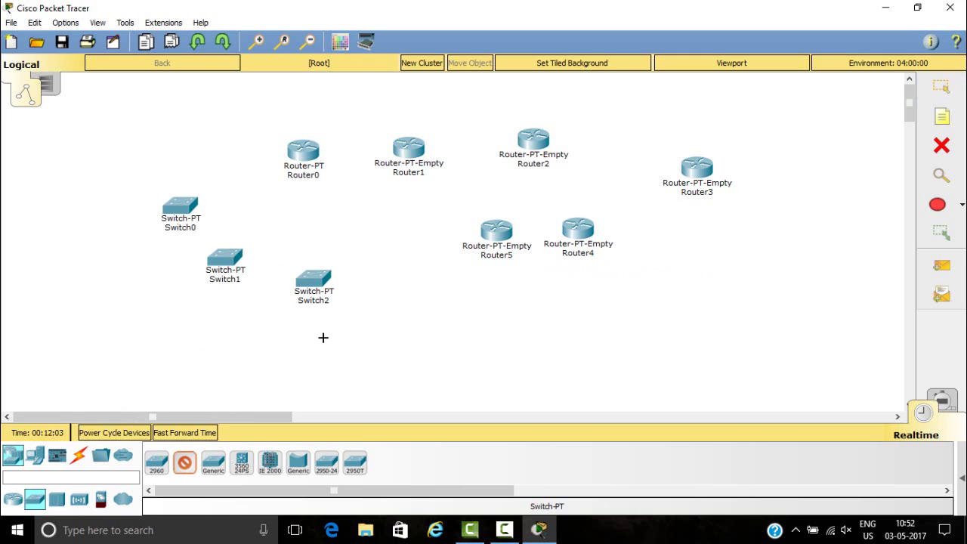
# - Start a new network without saving the current routers and switches, and list the router models
pyautogui.hotkey('ctrl', 'n')
pyautogui.press('Tab')
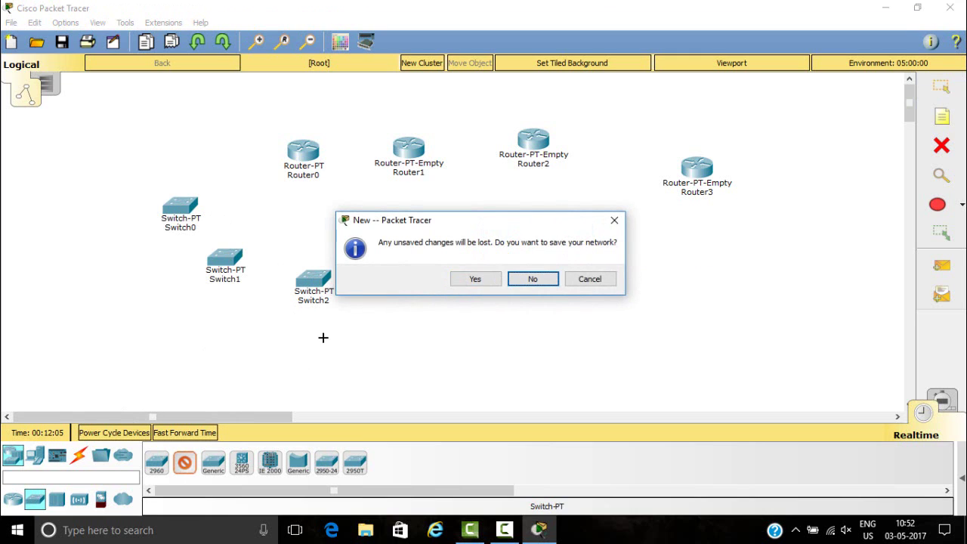
pyautogui.press('Return')
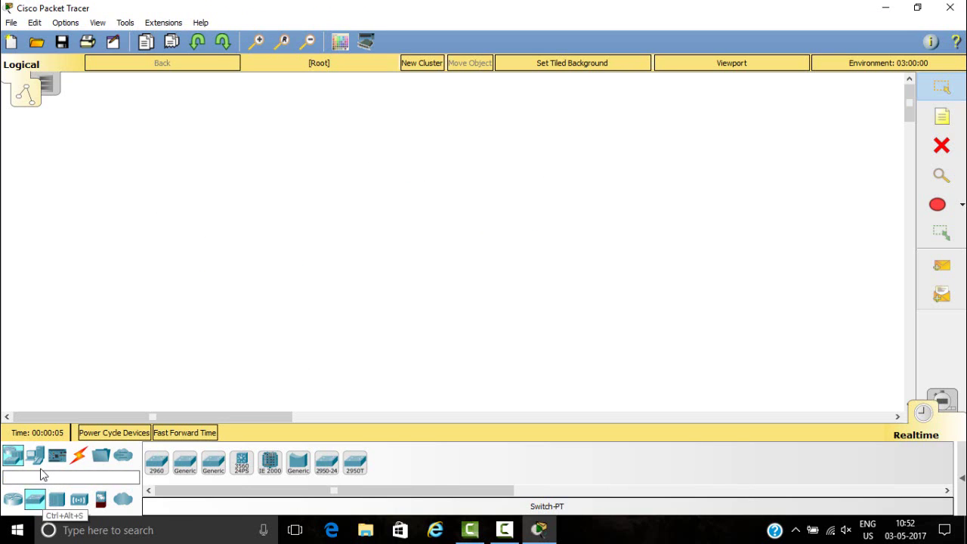
pyautogui.click(19, 460)
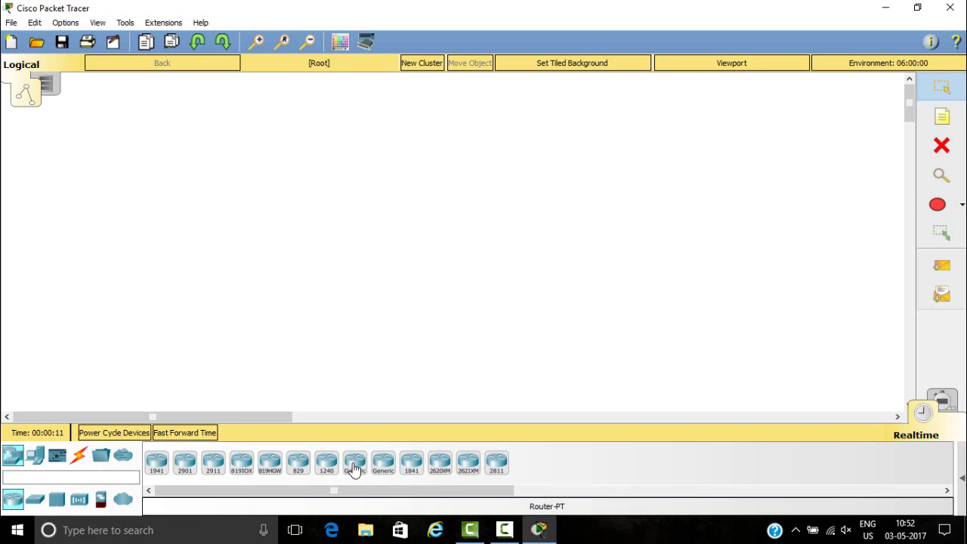
# - Place a generic Router0 near the top of the workspace and a generic Switch0 below it
pyautogui.click(354, 468)
pyautogui.click(329, 126)
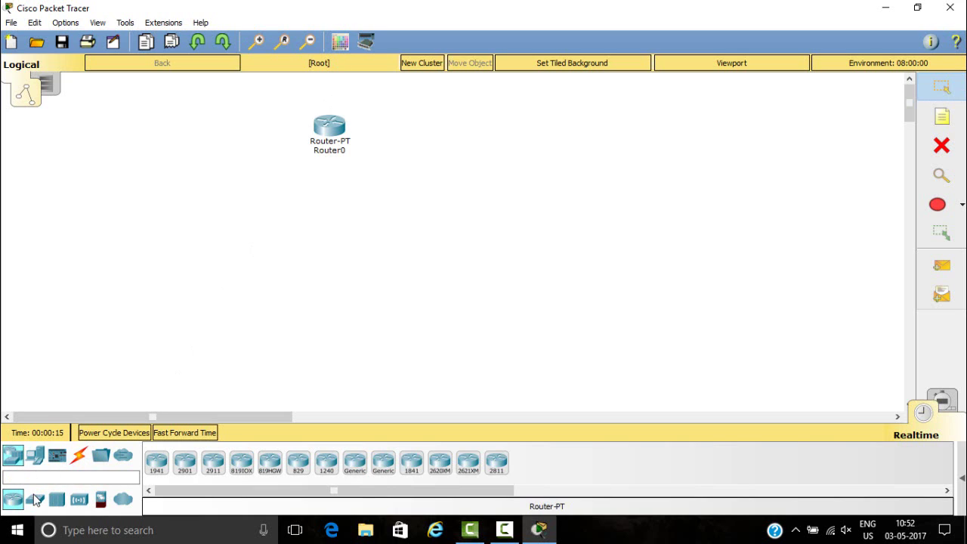
pyautogui.click(35, 500)
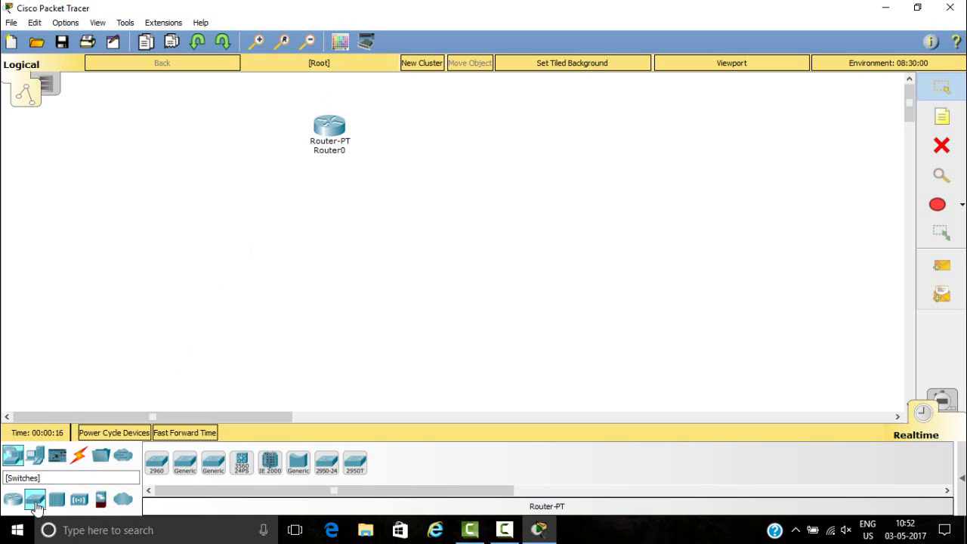
pyautogui.click(185, 465)
pyautogui.click(341, 254)
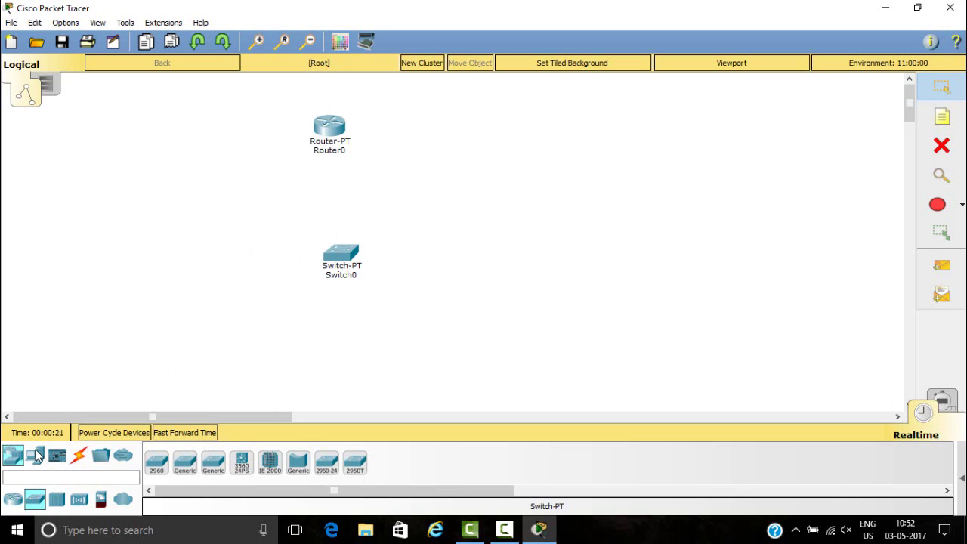
# - Place a generic PC0 below Switch0 and a generic Router1 to the right of Router0
pyautogui.click(36, 456)
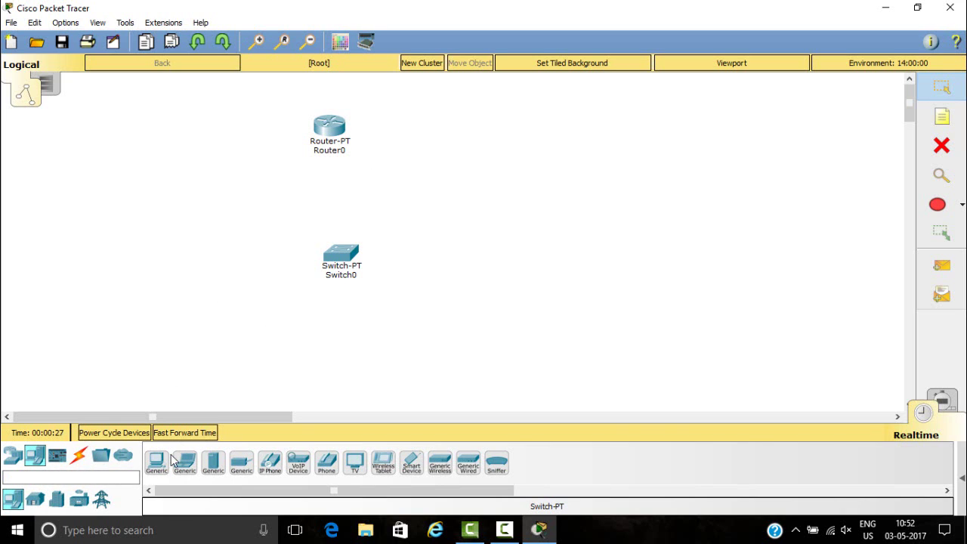
pyautogui.click(157, 463)
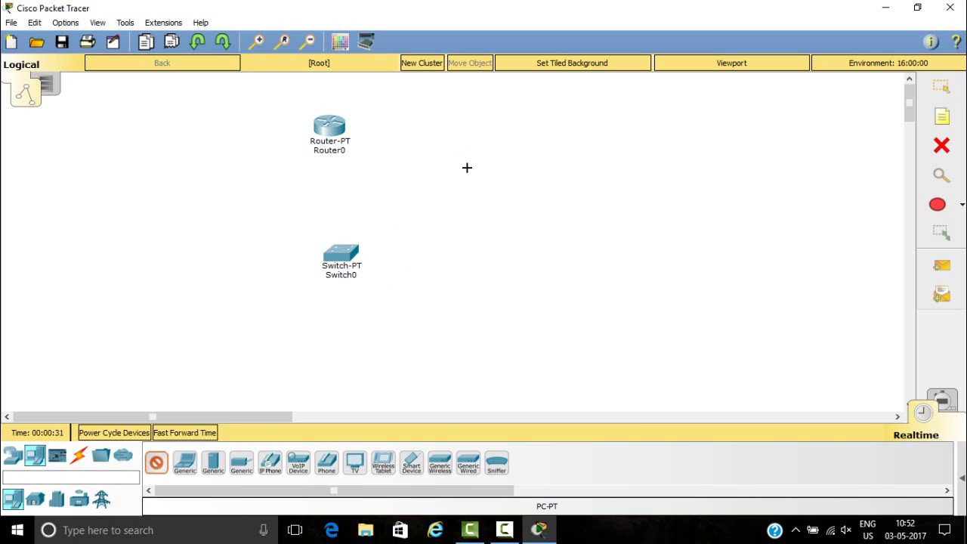
pyautogui.click(354, 346)
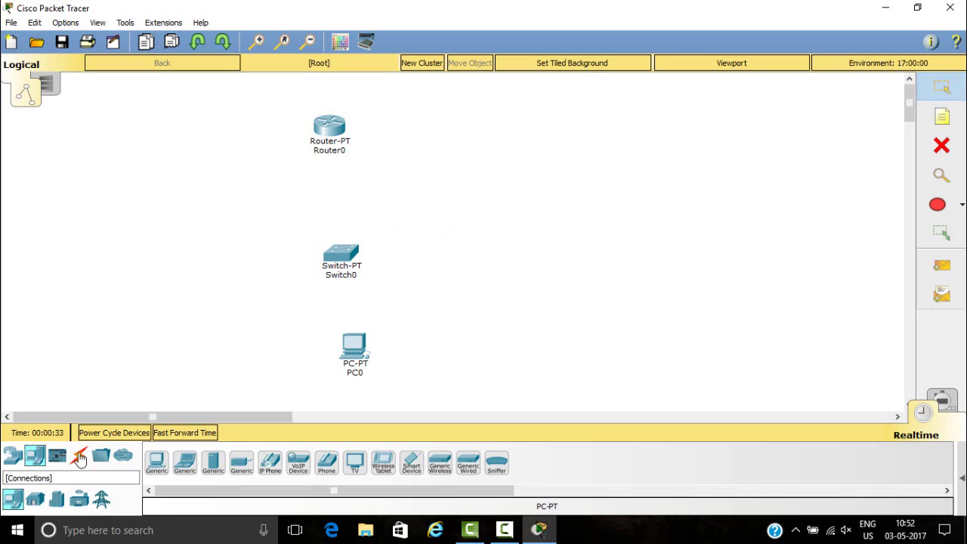
pyautogui.click(11, 458)
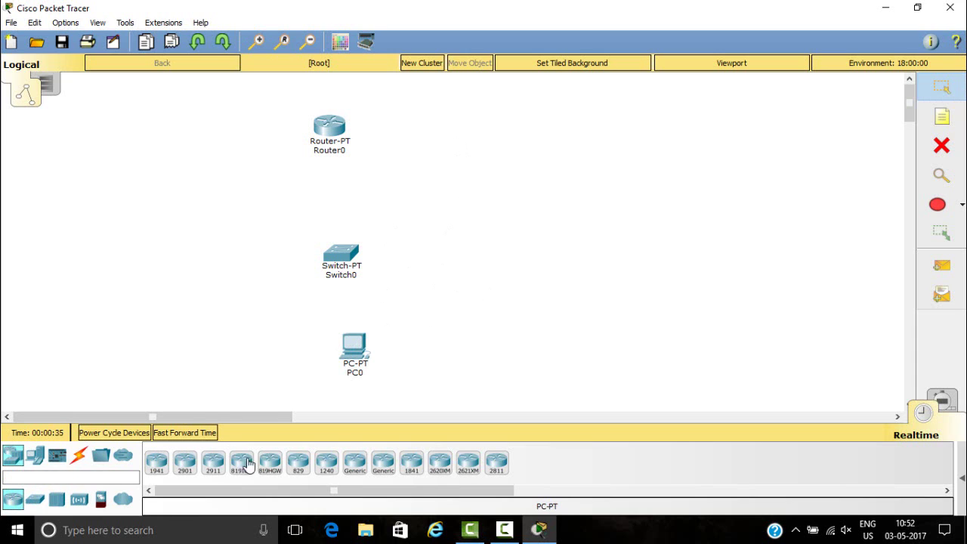
pyautogui.click(354, 464)
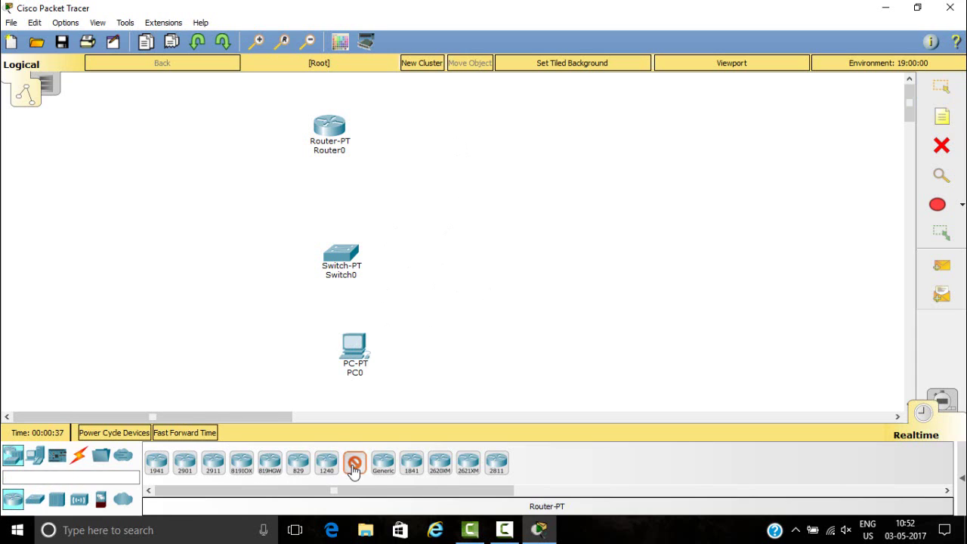
pyautogui.click(502, 129)
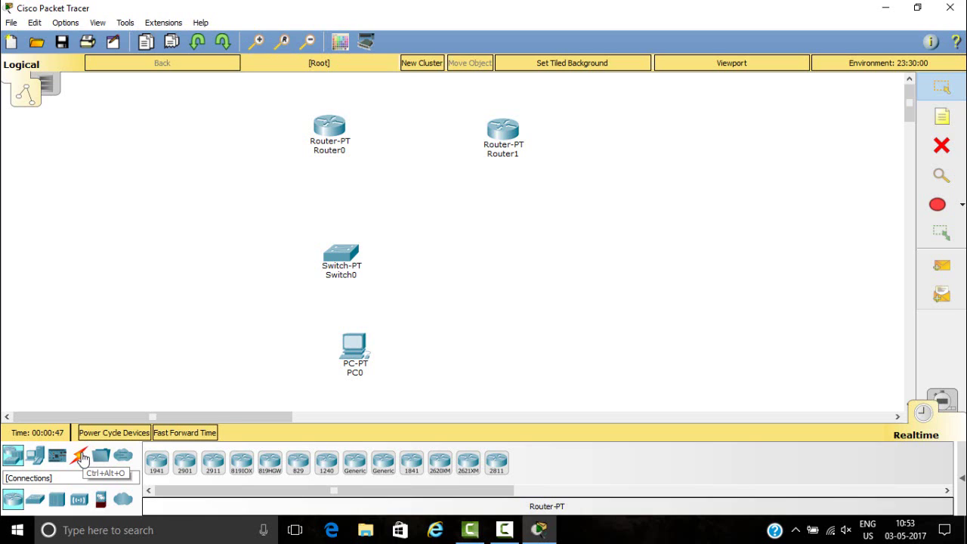
# - Link Router0 to Router1 with an automatically chosen connection type
pyautogui.click(80, 456)
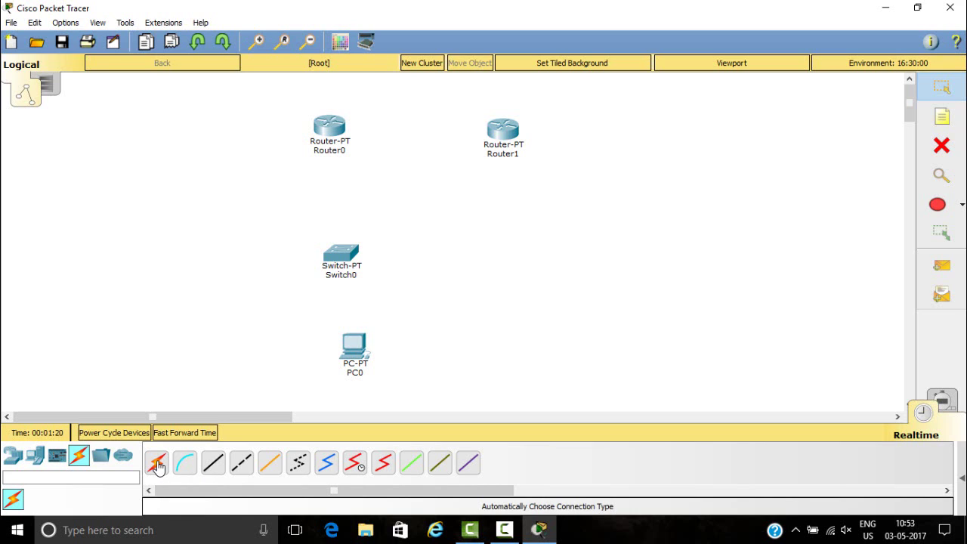
pyautogui.click(157, 462)
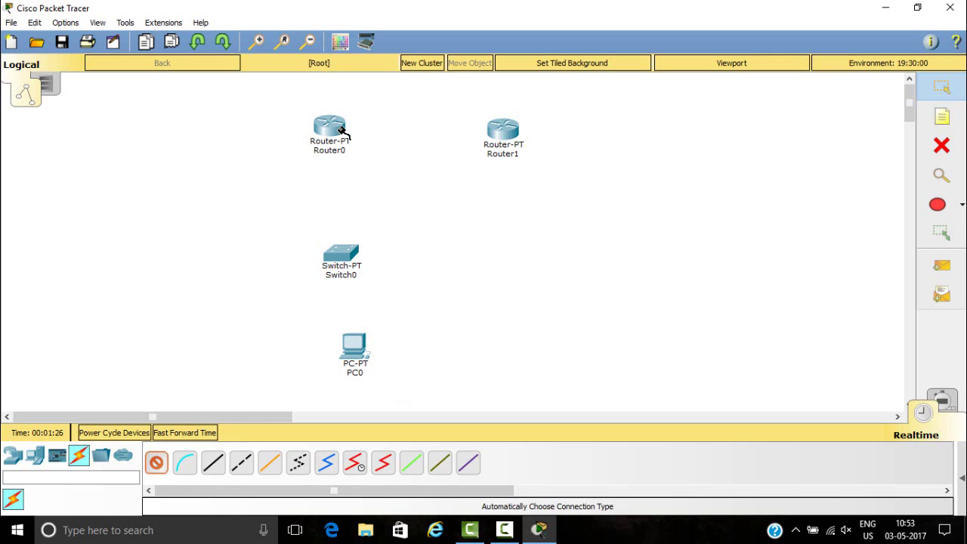
pyautogui.click(339, 130)
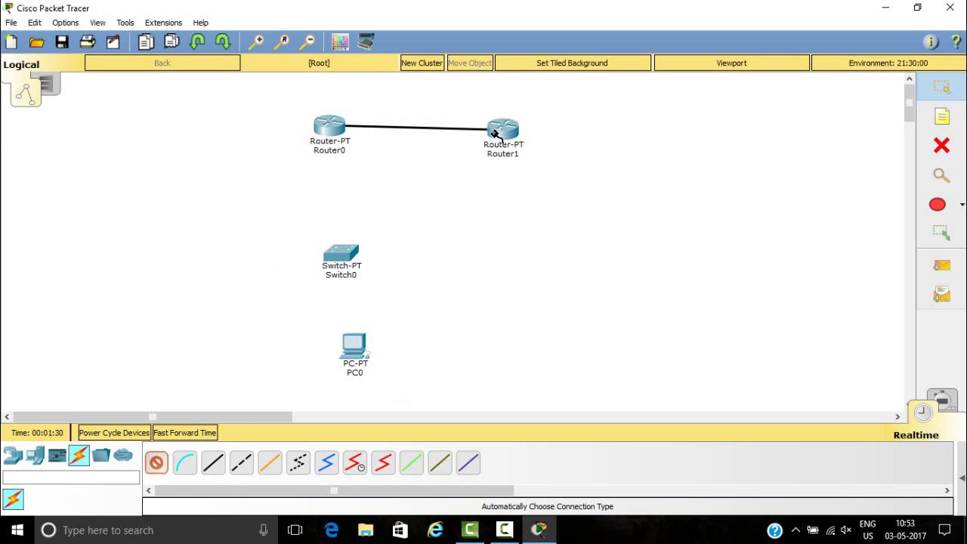
pyautogui.click(499, 133)
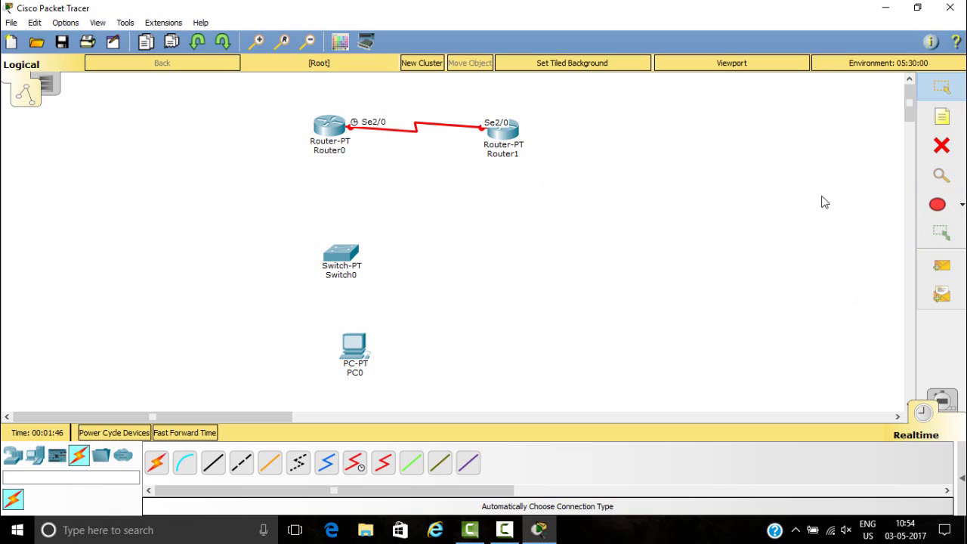
# - Delete the Se2/0 serial link between the two routers and return to selecting
pyautogui.click(940, 147)
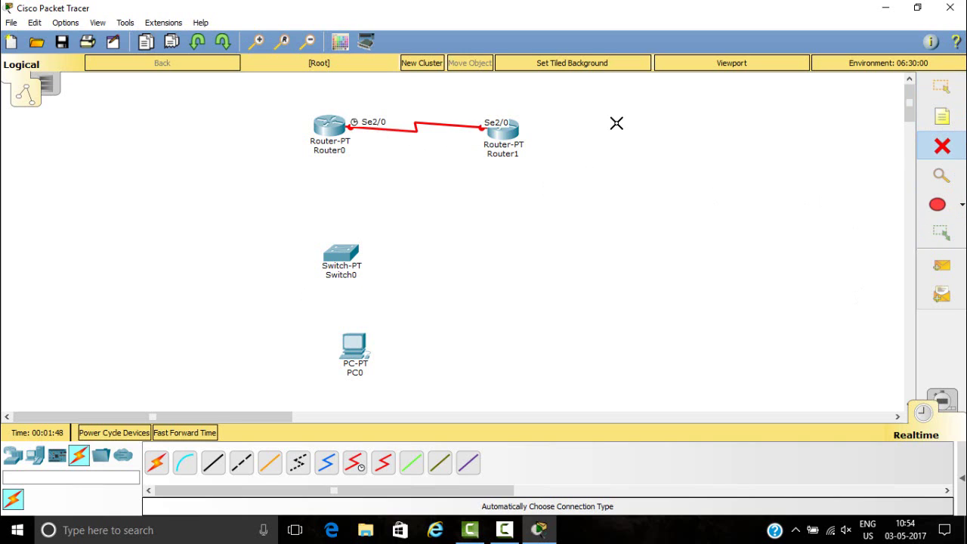
pyautogui.click(417, 129)
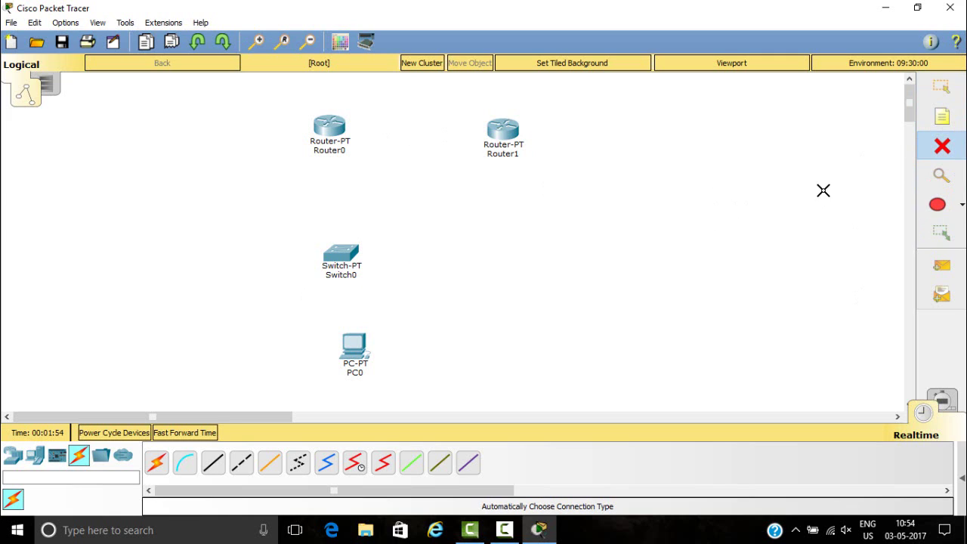
pyautogui.click(942, 94)
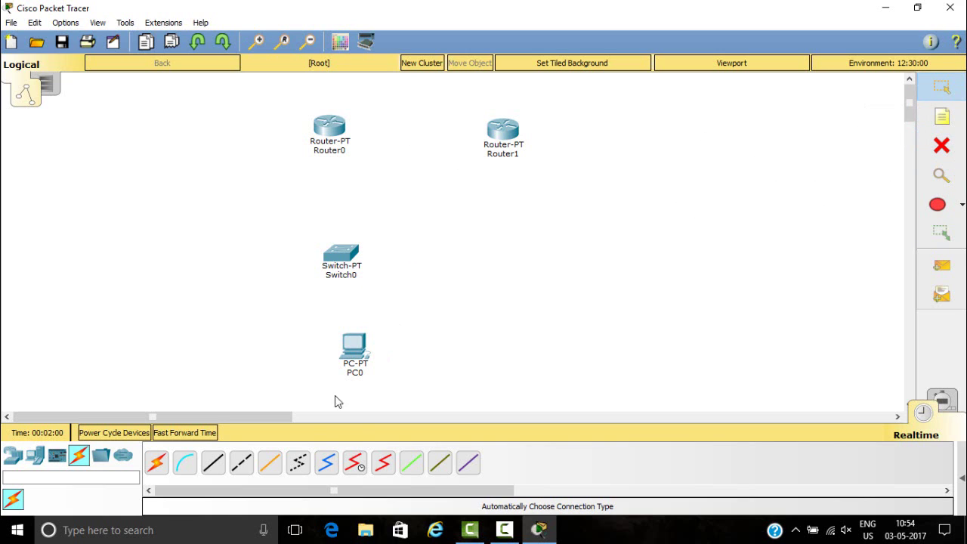
# - Run a copper cross-over cable from Router0 FastEthernet0/0 to Router1 FastEthernet0/0, after a rejected FastEthernet4/0 attempt
pyautogui.click(241, 468)
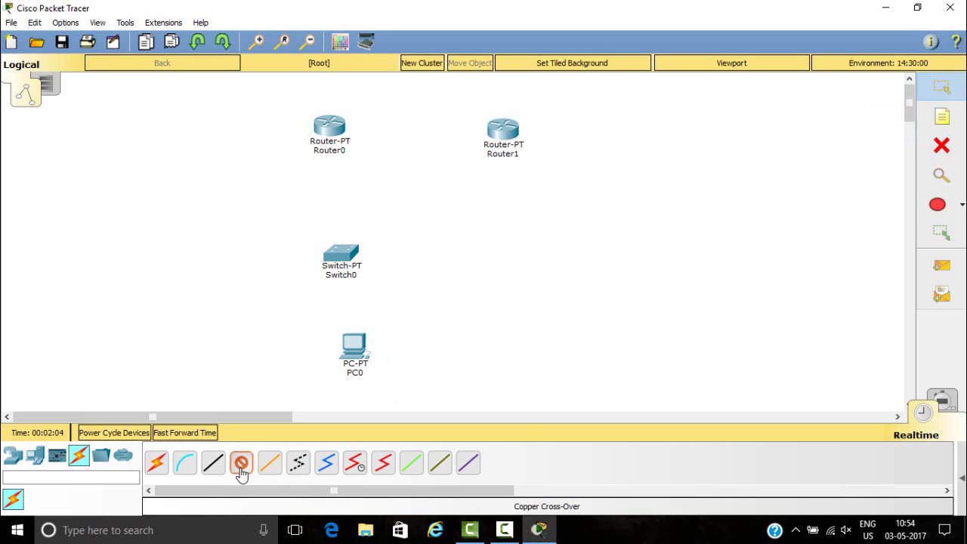
pyautogui.click(333, 130)
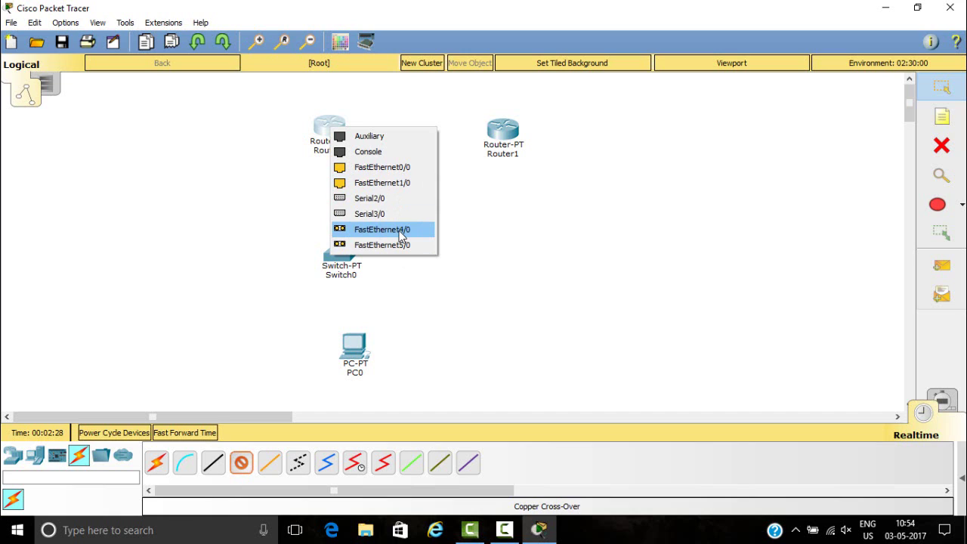
pyautogui.click(400, 232)
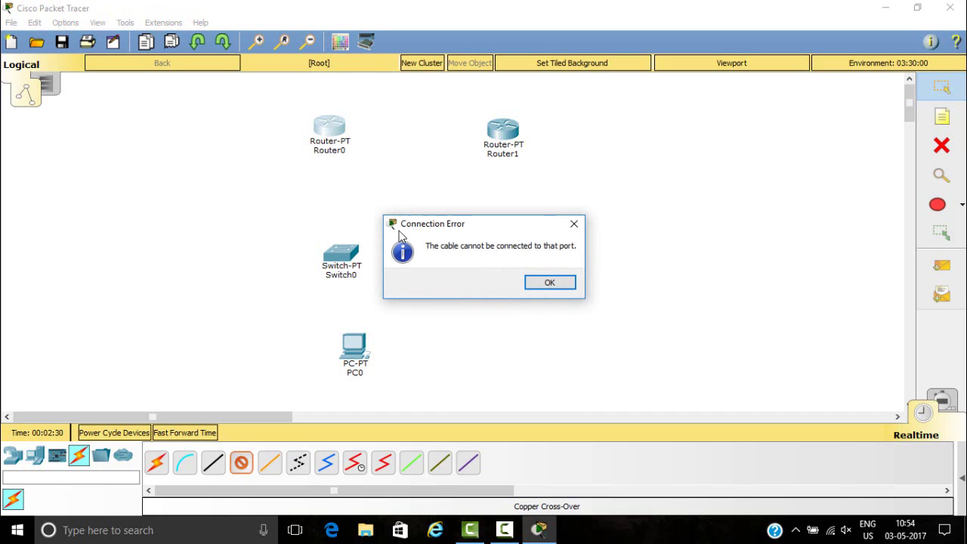
pyautogui.click(535, 285)
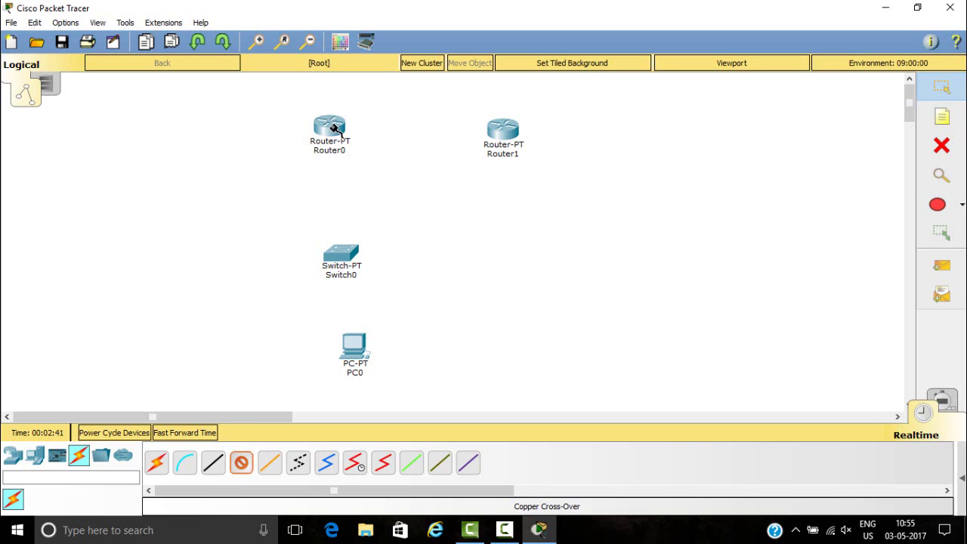
pyautogui.click(333, 130)
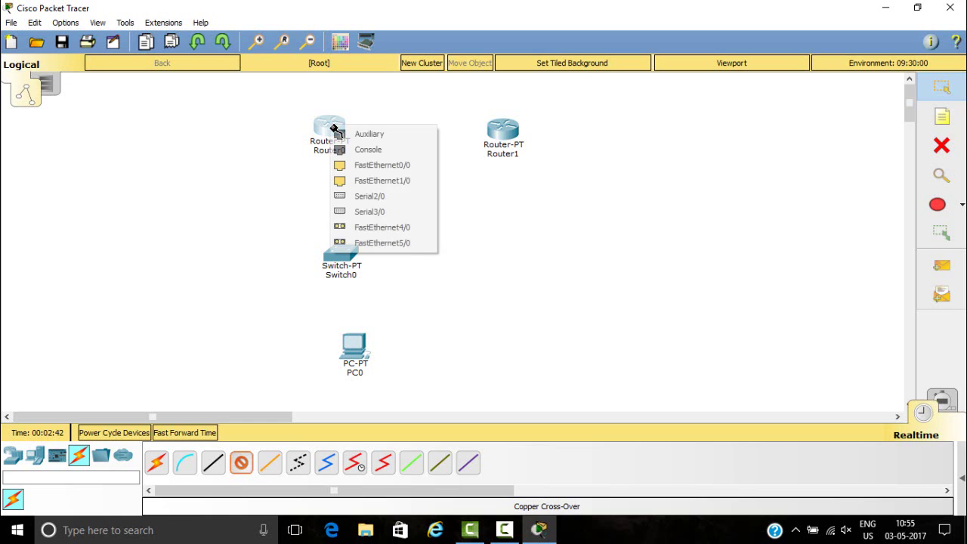
pyautogui.click(396, 165)
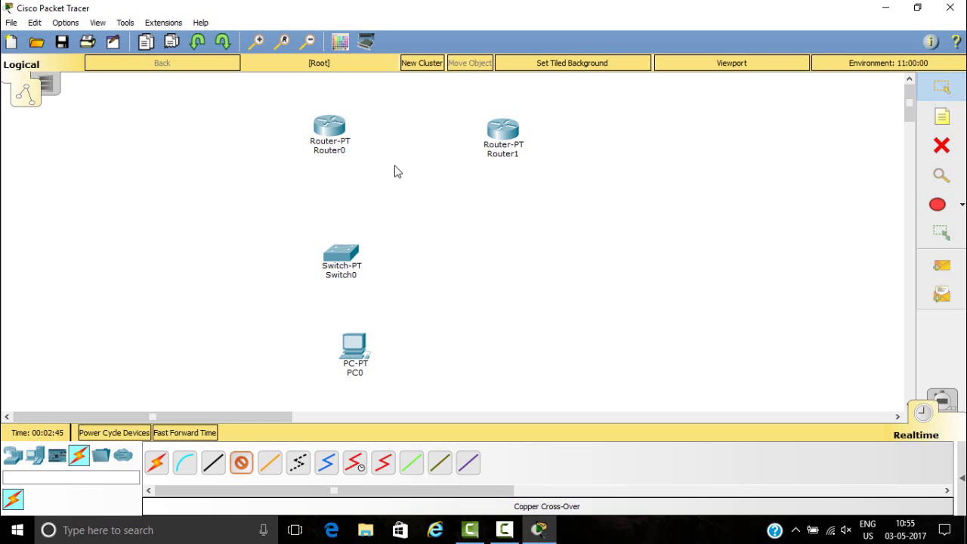
pyautogui.click(505, 135)
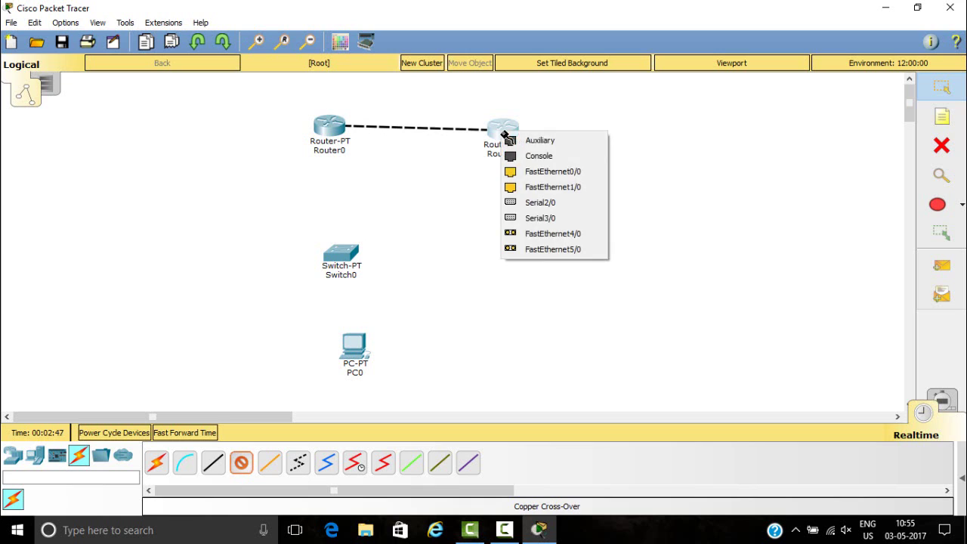
pyautogui.click(549, 172)
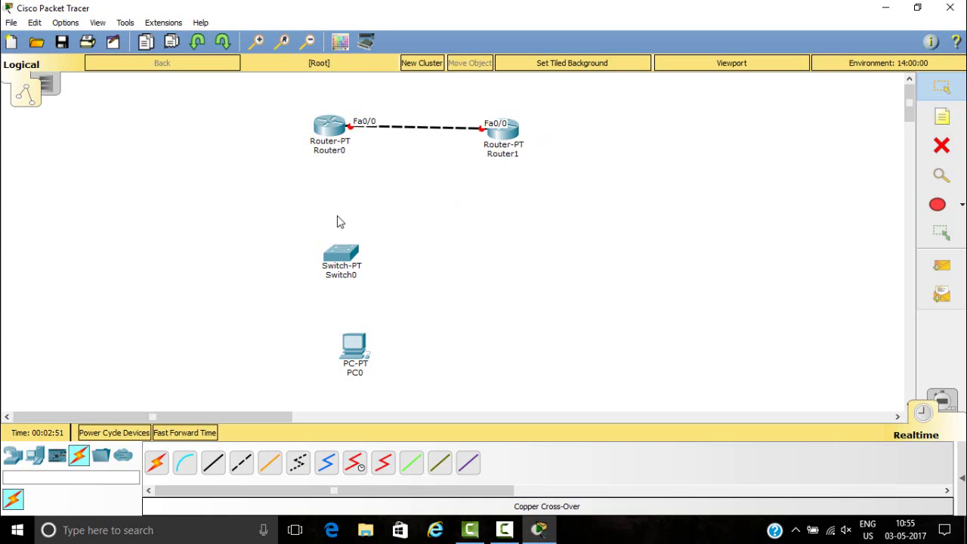
# - Connect Router0 FastEthernet1/0 to Switch0 FastEthernet0/1 with a copper straight-through cable
pyautogui.click(214, 461)
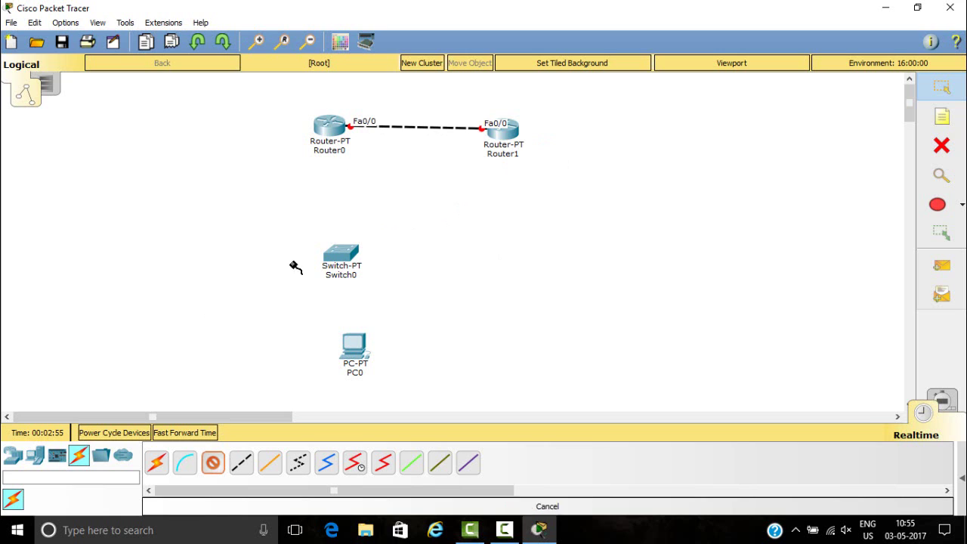
pyautogui.click(328, 133)
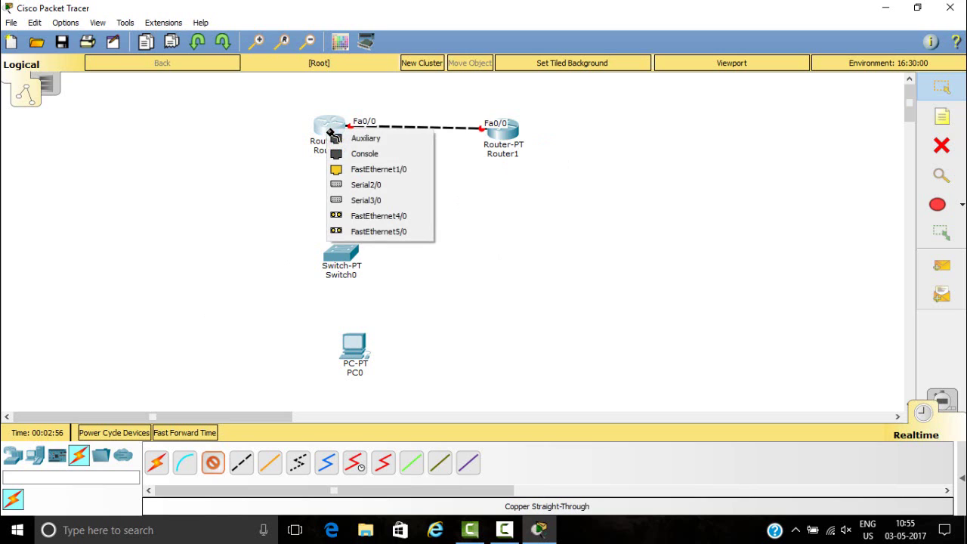
pyautogui.click(355, 169)
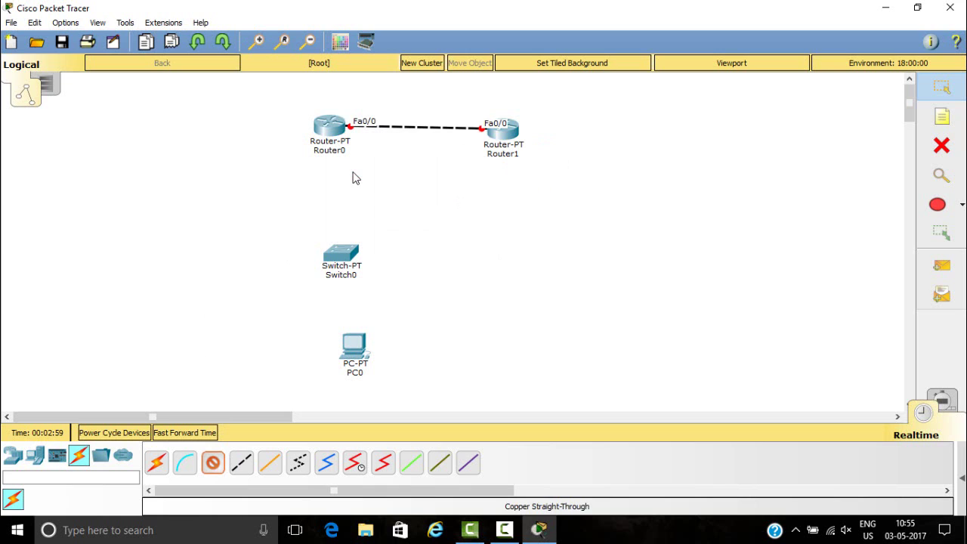
pyautogui.click(340, 251)
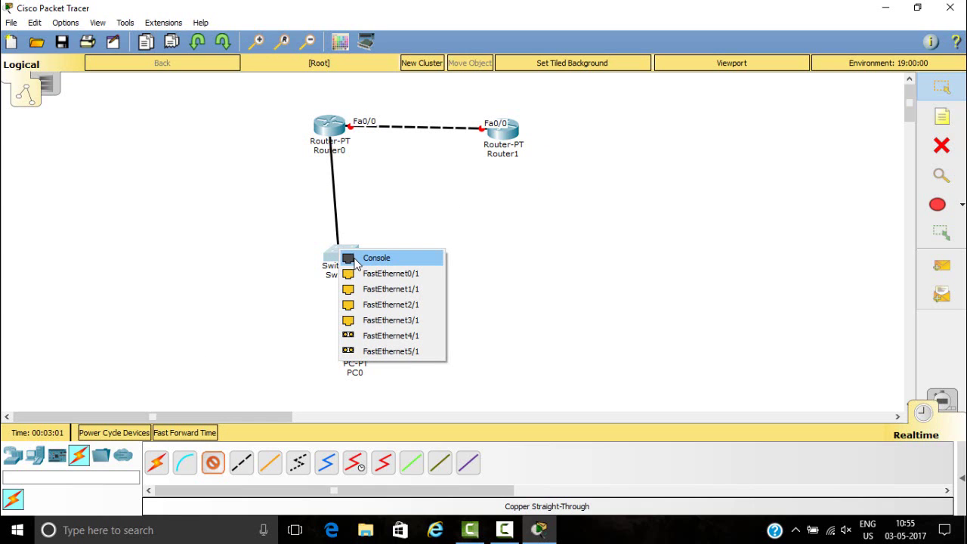
pyautogui.click(364, 274)
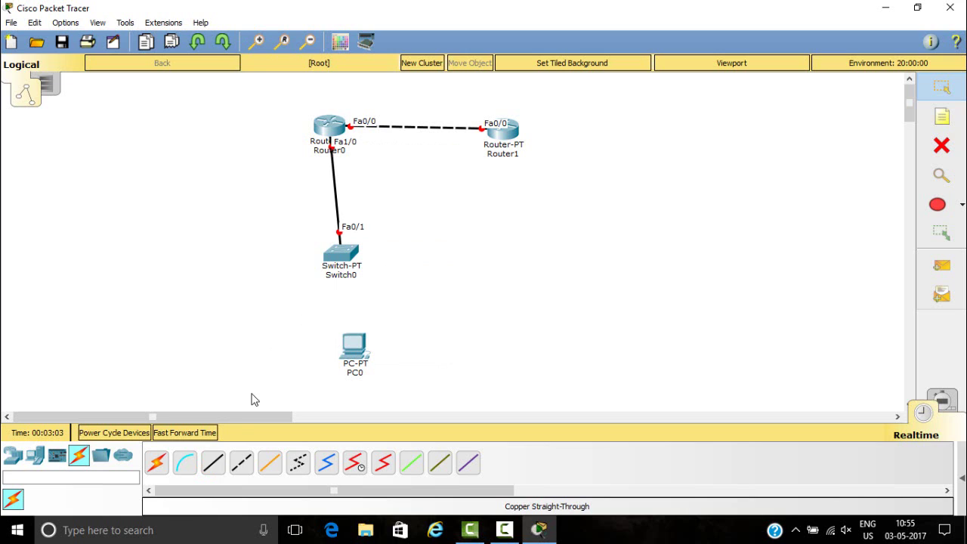
# - Connect Switch0 FastEthernet1/1 to PC0 FastEthernet0 with another straight-through cable
pyautogui.click(213, 462)
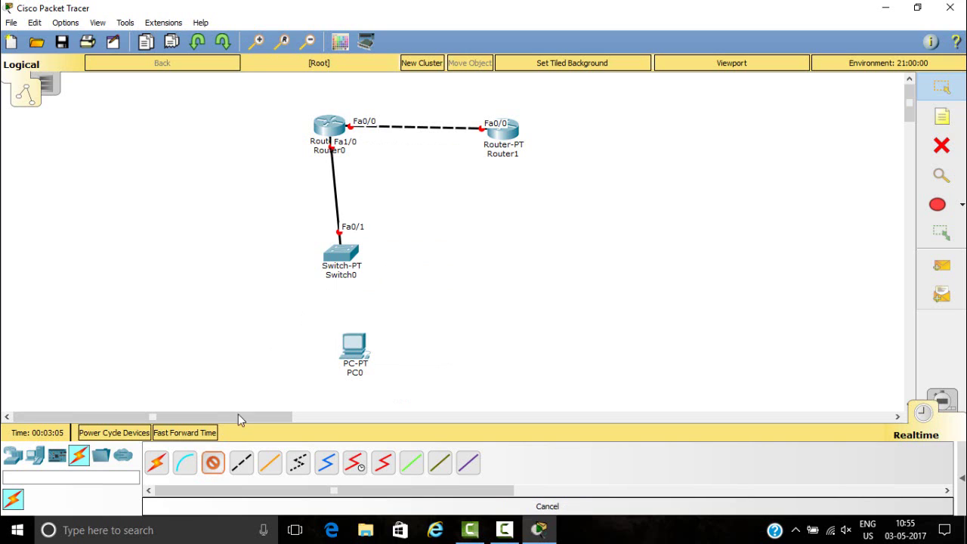
pyautogui.click(344, 255)
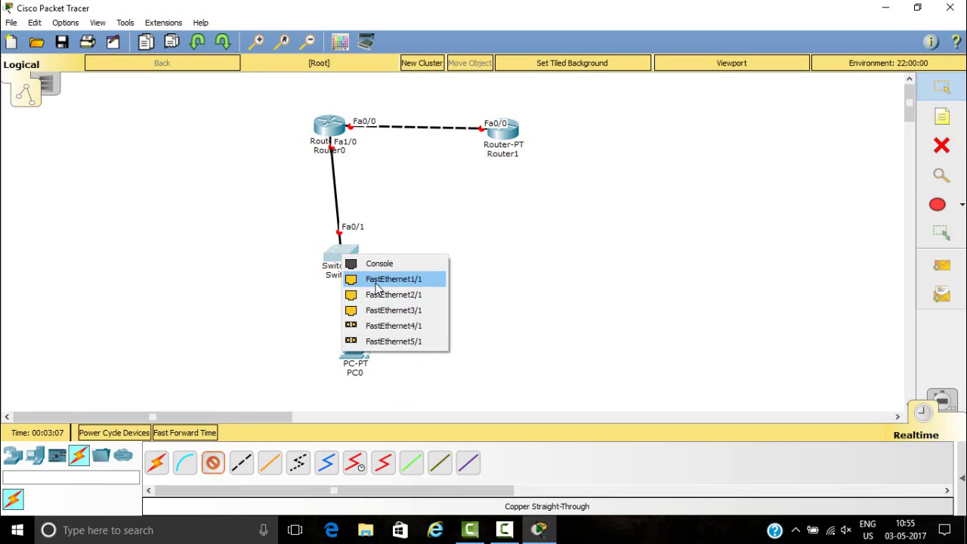
pyautogui.click(375, 284)
pyautogui.click(353, 345)
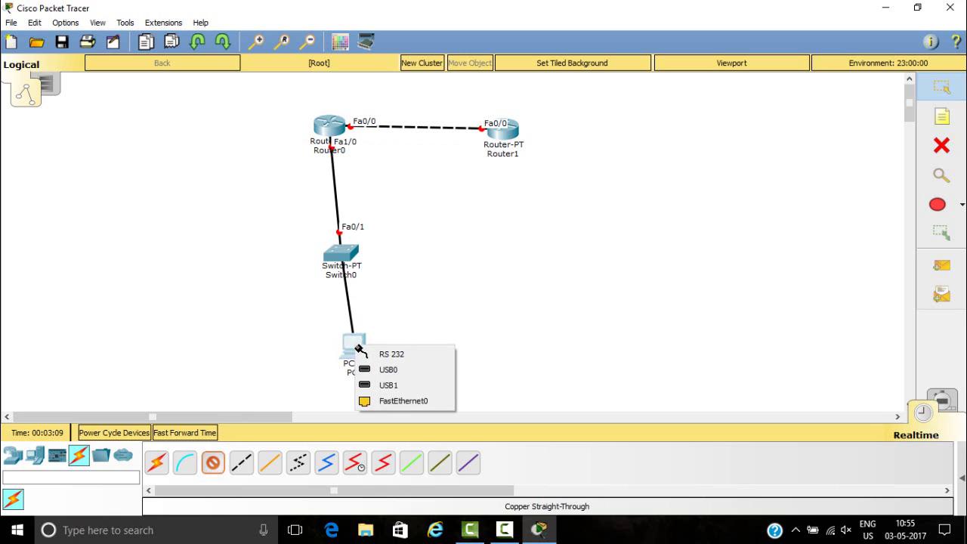
pyautogui.click(387, 398)
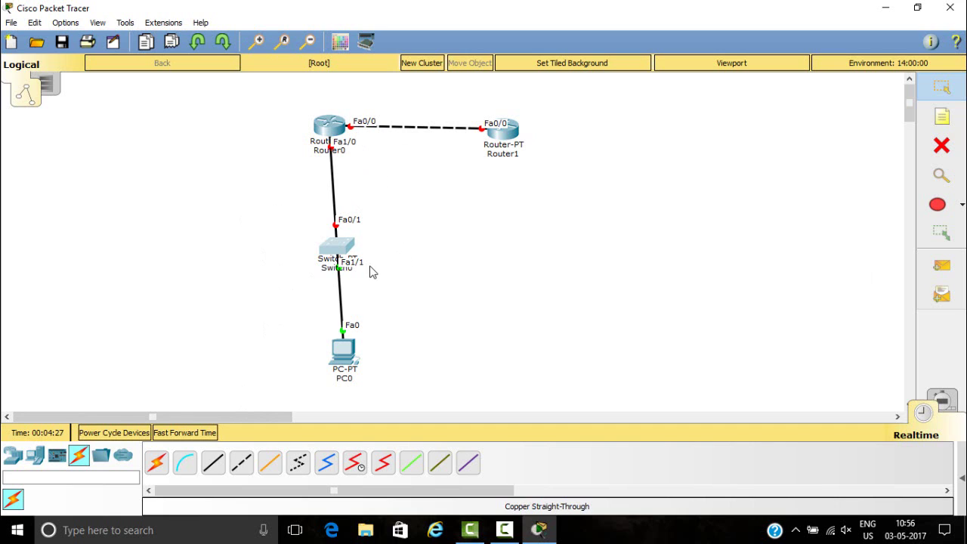
# - Open Router0's physical view, look over the PT-ROUTER-NM-1FFE module, and switch the power off
pyautogui.moveTo(349, 273)
pyautogui.moveTo(330, 135)
pyautogui.click(335, 134)
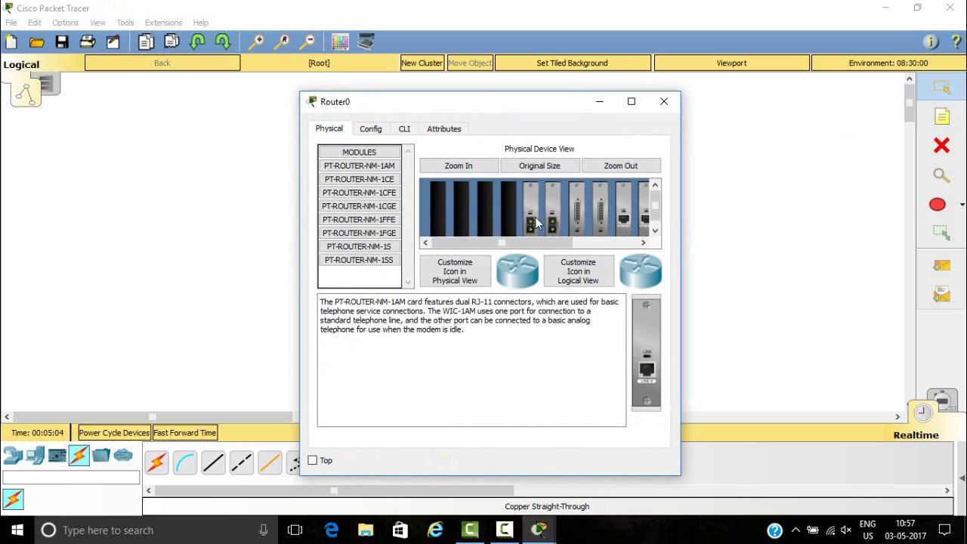
pyautogui.moveTo(530, 242)
pyautogui.mouseDown()
pyautogui.moveTo(606, 244)
pyautogui.moveTo(561, 235)
pyautogui.moveTo(524, 246)
pyautogui.moveTo(594, 243)
pyautogui.moveTo(479, 252)
pyautogui.mouseUp()
pyautogui.click(385, 221)
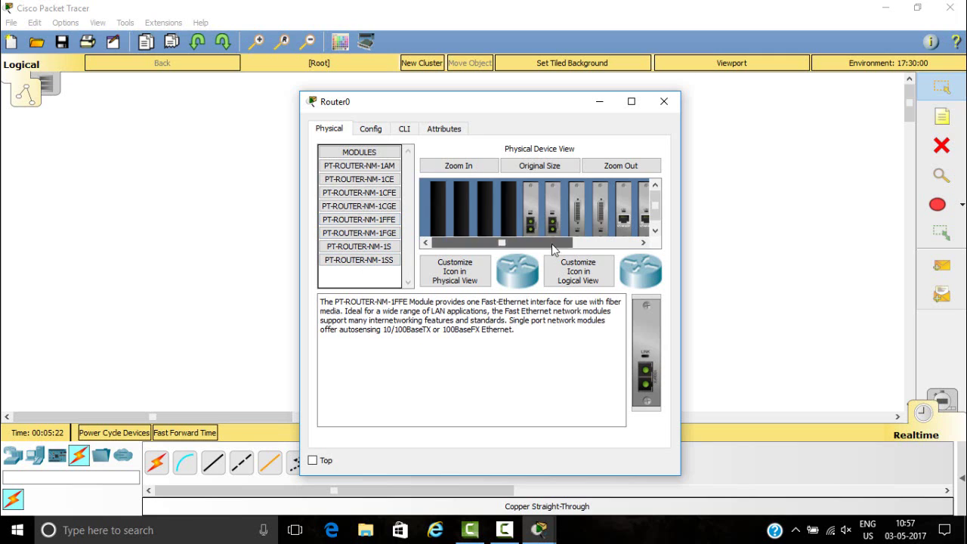
pyautogui.moveTo(552, 246); pyautogui.dragTo(621, 246)
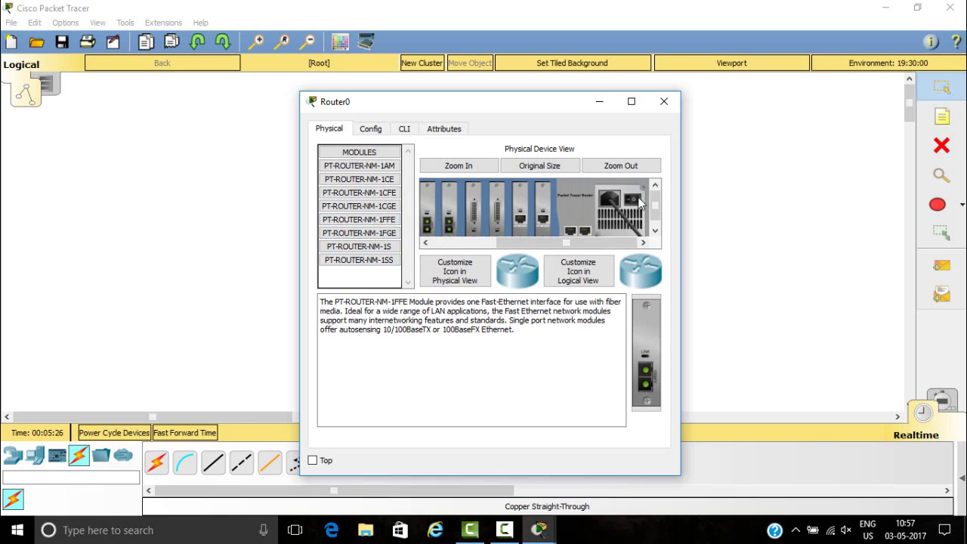
pyautogui.click(638, 199)
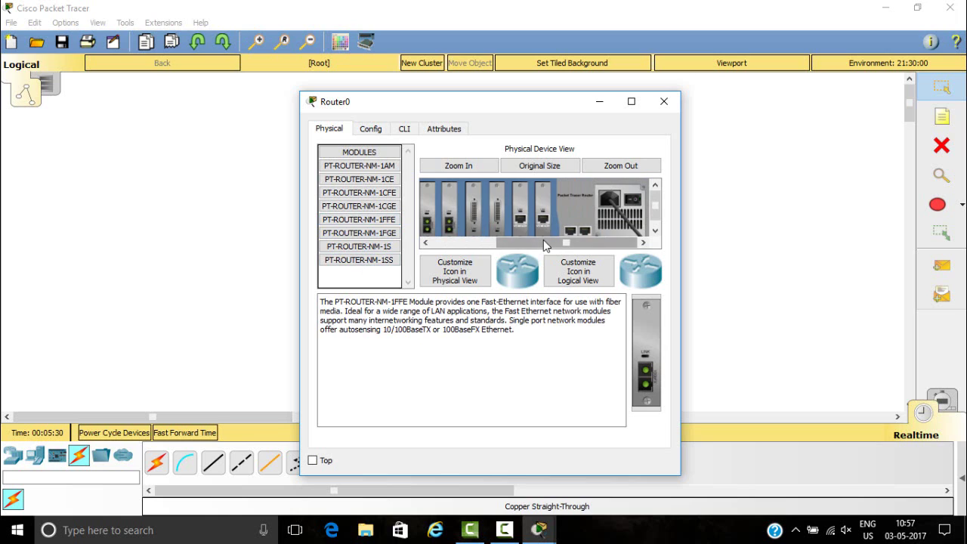
# - Install PT-ROUTER-NM-1FFE and PT-ROUTER-NM-1CFE in empty slots, power Router0 on, and view Global Settings
pyautogui.moveTo(543, 239); pyautogui.dragTo(429, 273)
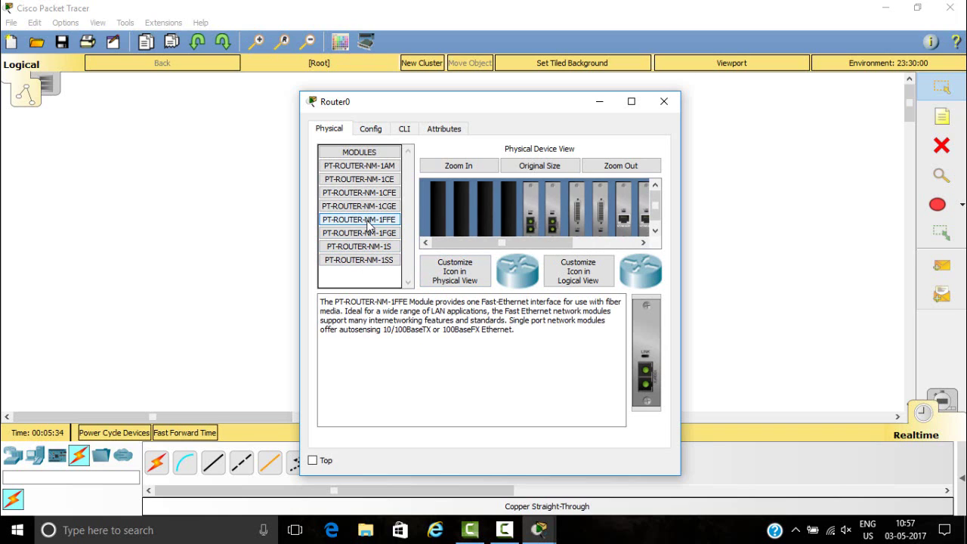
pyautogui.moveTo(368, 225); pyautogui.dragTo(506, 210)
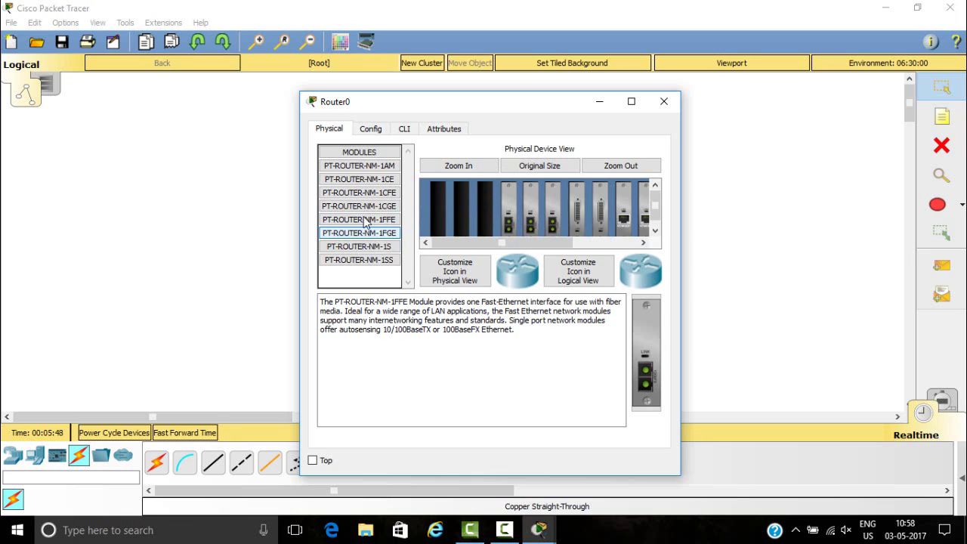
pyautogui.click(359, 193)
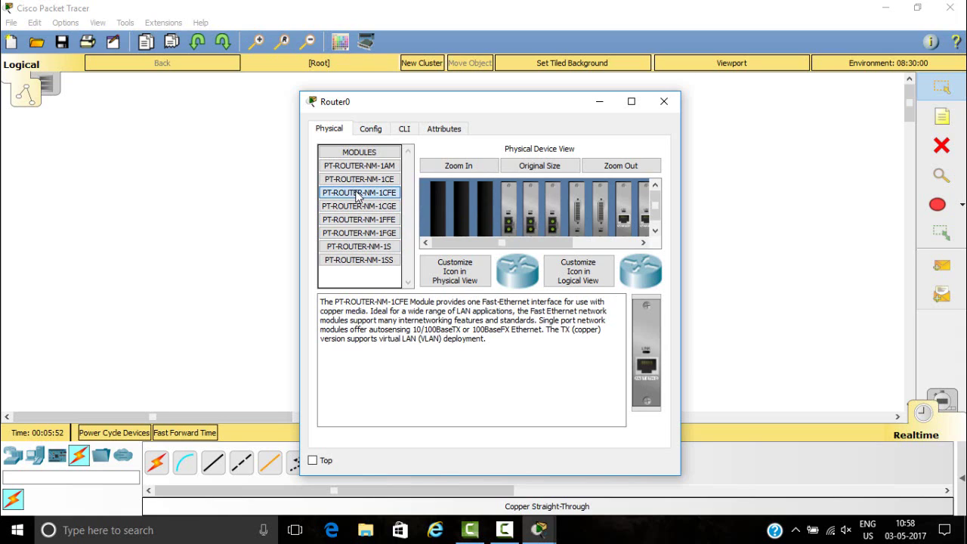
pyautogui.moveTo(359, 193); pyautogui.dragTo(631, 232)
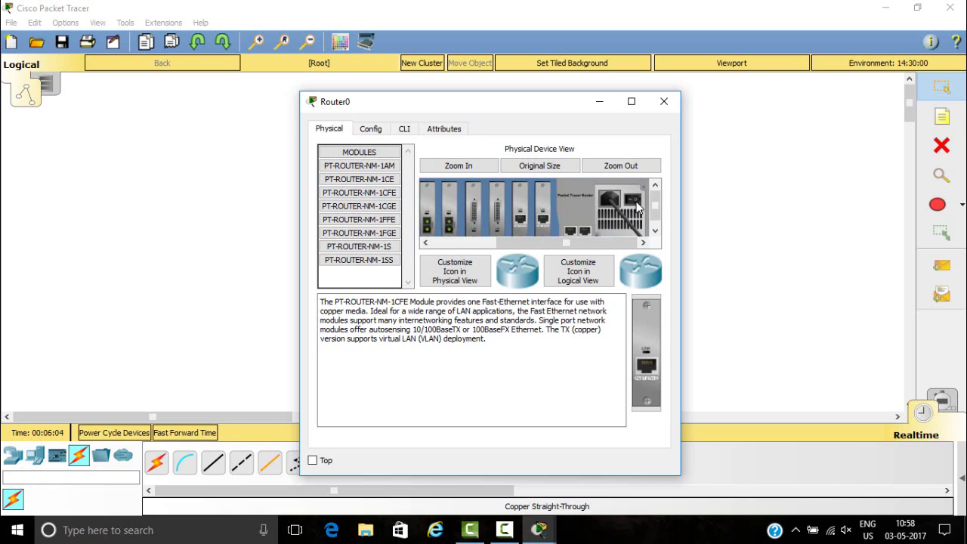
pyautogui.click(636, 208)
pyautogui.moveTo(573, 243); pyautogui.dragTo(394, 156)
pyautogui.click(377, 133)
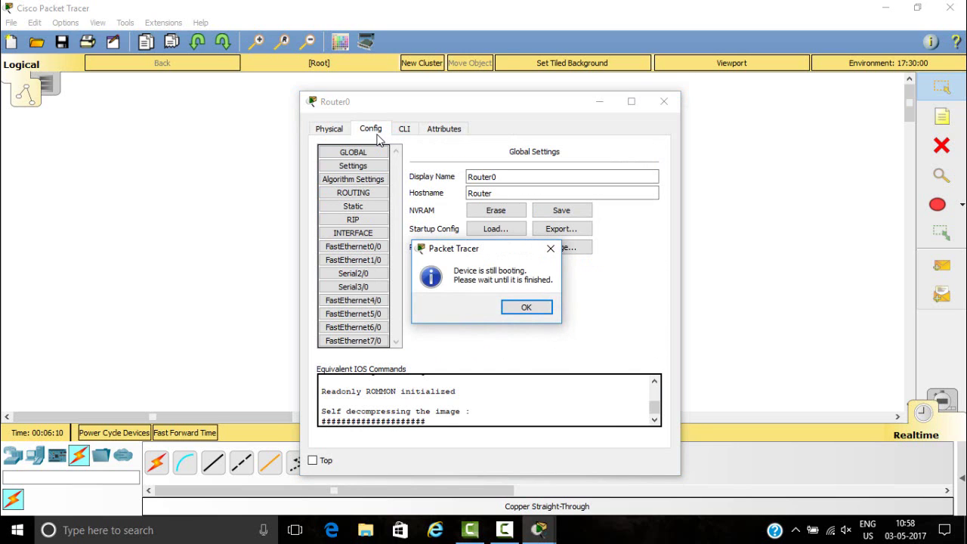
# - Dismiss the still-booting notice and review Router0's CLI boot output, including Version 12.1, to the dialog prompt
pyautogui.click(518, 309)
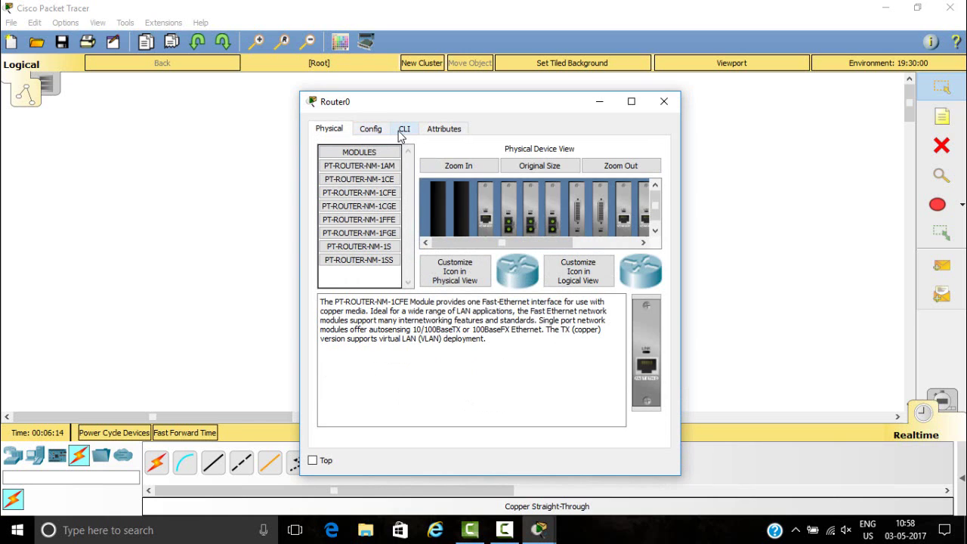
pyautogui.click(402, 130)
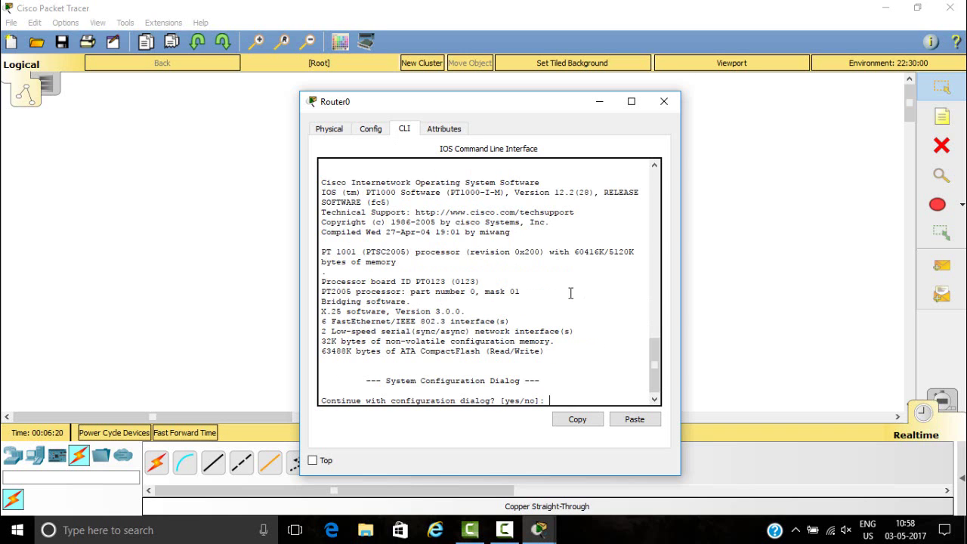
pyautogui.scroll(5, 662, 233)
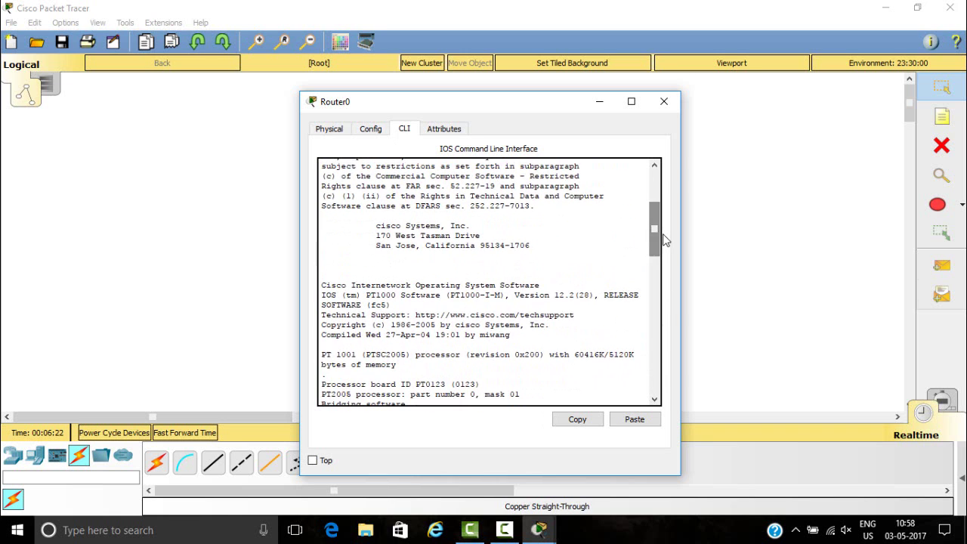
pyautogui.scroll(5, 653, 234)
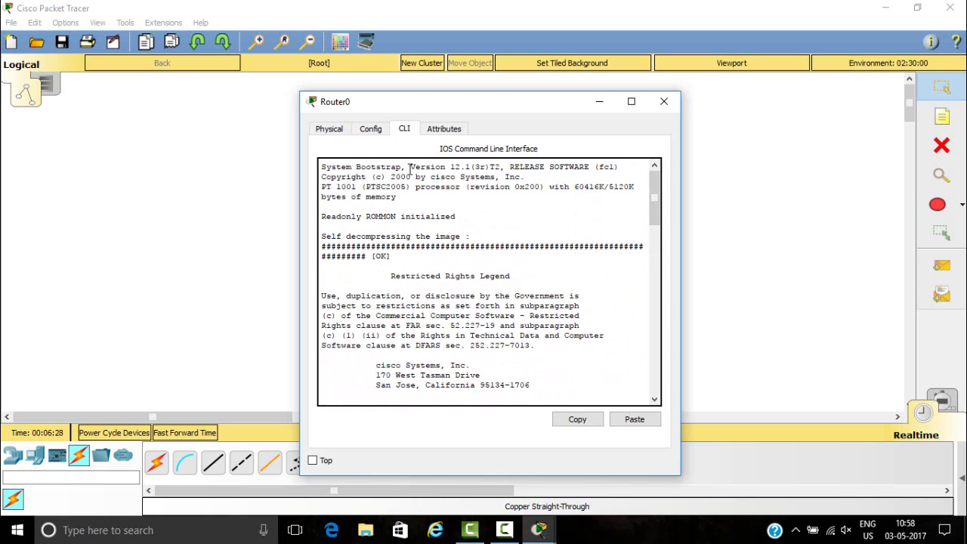
pyautogui.moveTo(410, 168); pyautogui.dragTo(472, 168)
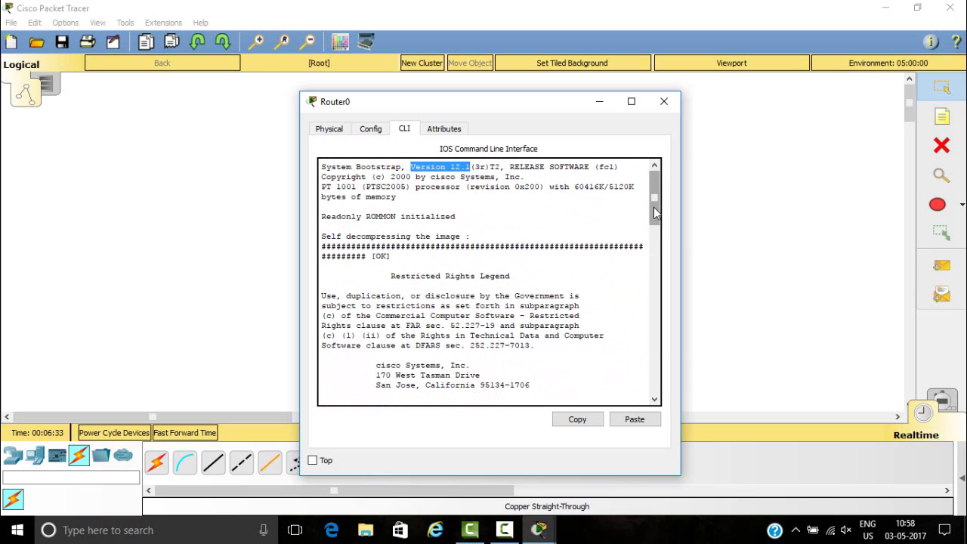
pyautogui.moveTo(654, 213); pyautogui.dragTo(656, 219)
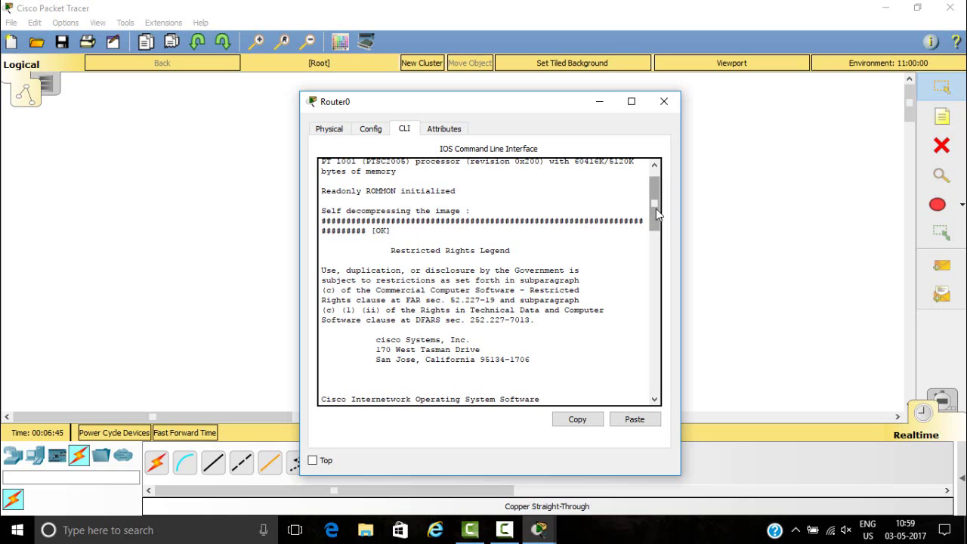
pyautogui.moveTo(655, 210); pyautogui.dragTo(658, 303)
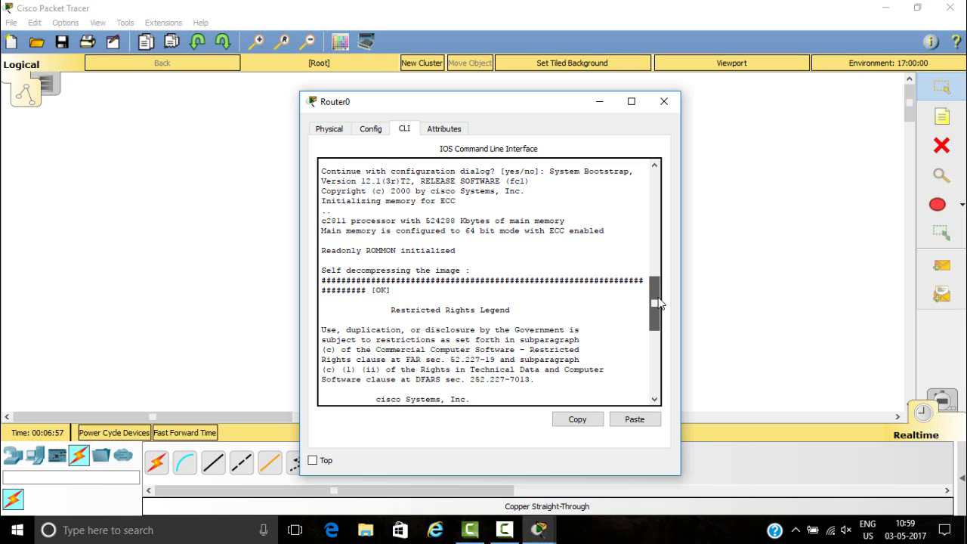
pyautogui.moveTo(657, 303); pyautogui.dragTo(664, 374)
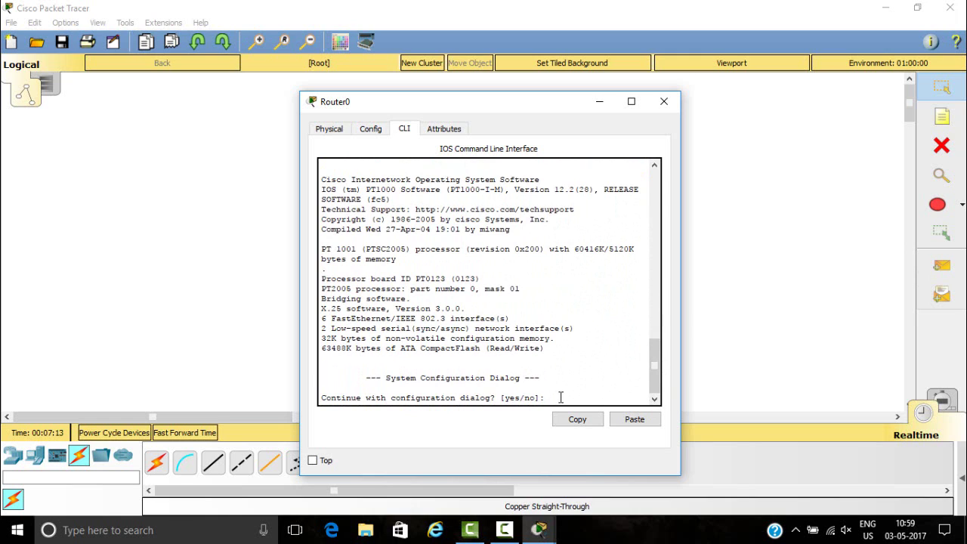
# - Answer n to the configuration dialog, reach Router>, list Exec commands with ?, and begin typing enable
pyautogui.write('n')
pyautogui.press('Return')
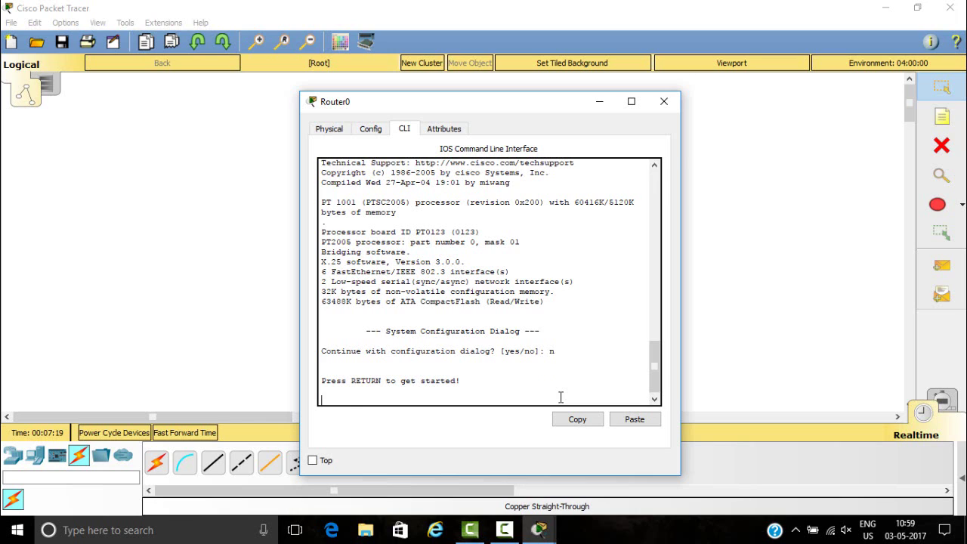
pyautogui.press('Return')
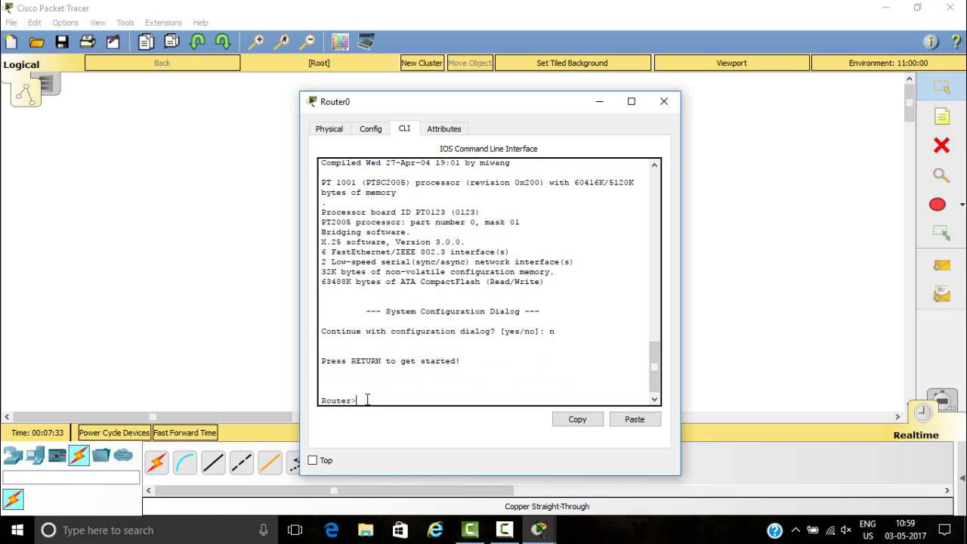
pyautogui.write('?')
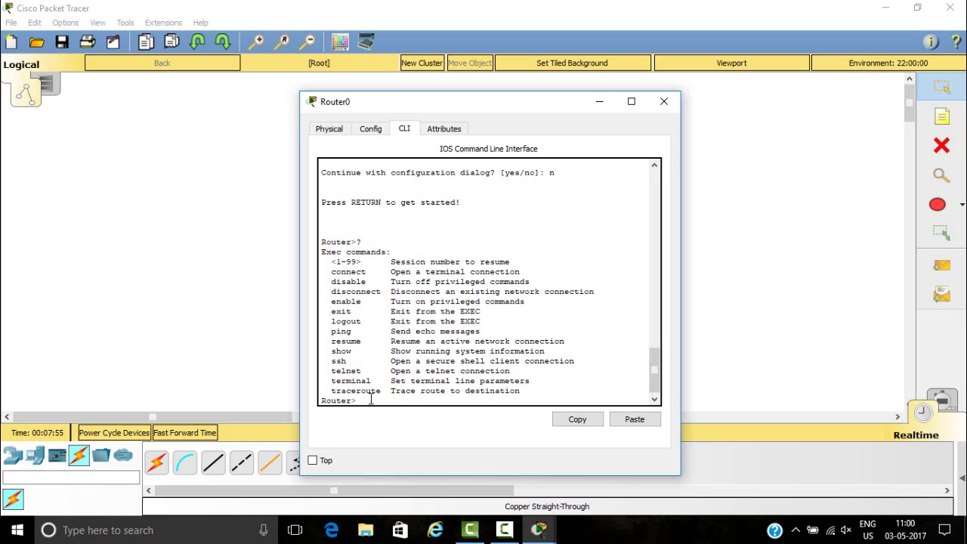
pyautogui.write('en')
# - Complete and run enable to reach the privileged Router# prompt
pyautogui.press('Tab')
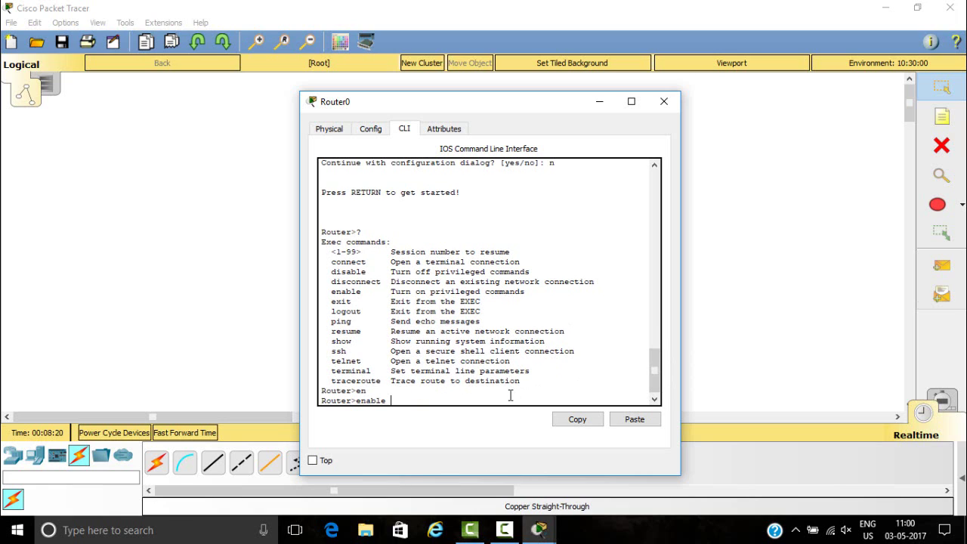
pyautogui.press('Return')
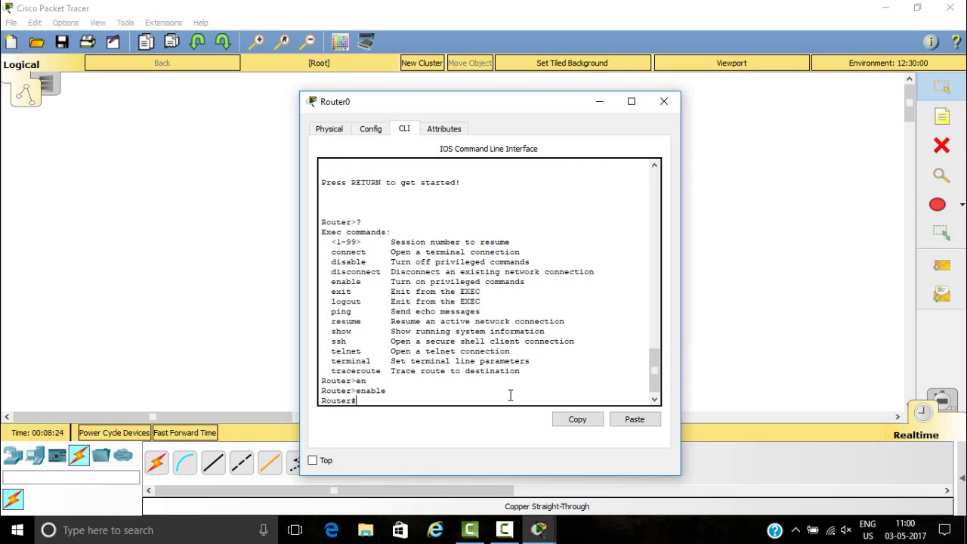
pyautogui.press('Return')
pyautogui.press('Return')
pyautogui.press('Return')
pyautogui.press('Return')
pyautogui.press('Return')
pyautogui.press('Return')
pyautogui.press('Return')
pyautogui.press('Return')
pyautogui.press('Return')
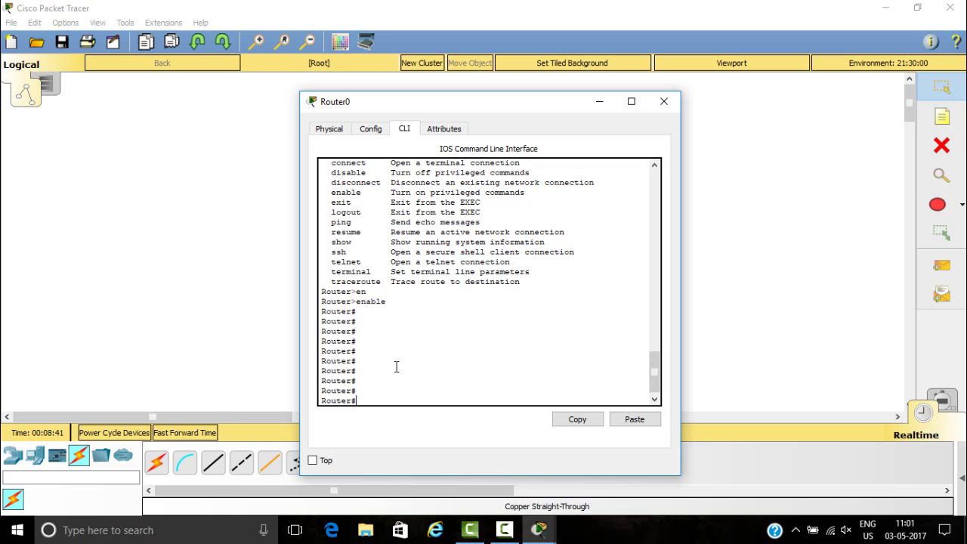
# - Run configure terminal to reach the Router(config)# global configuration prompt
pyautogui.write('conf')
pyautogui.press('Tab')
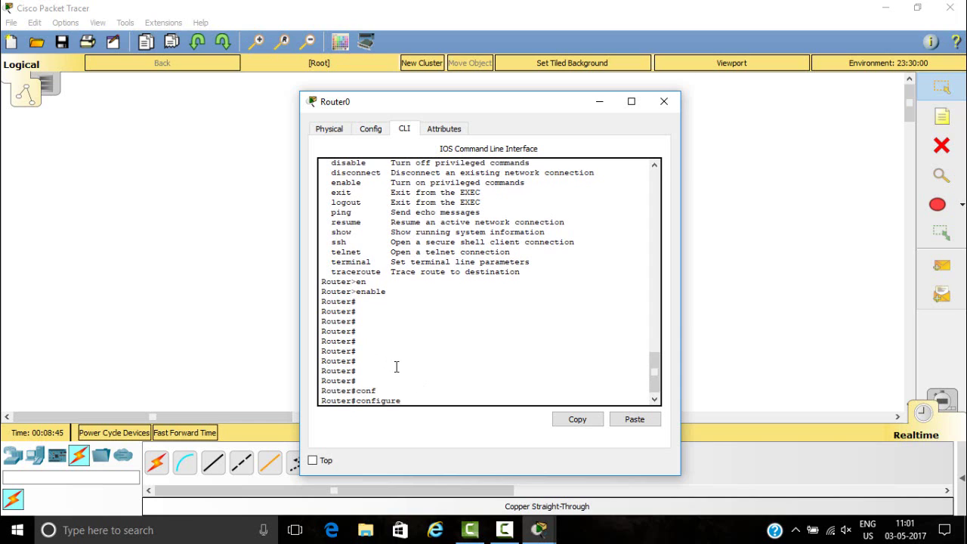
pyautogui.write('t')
pyautogui.press('Tab')
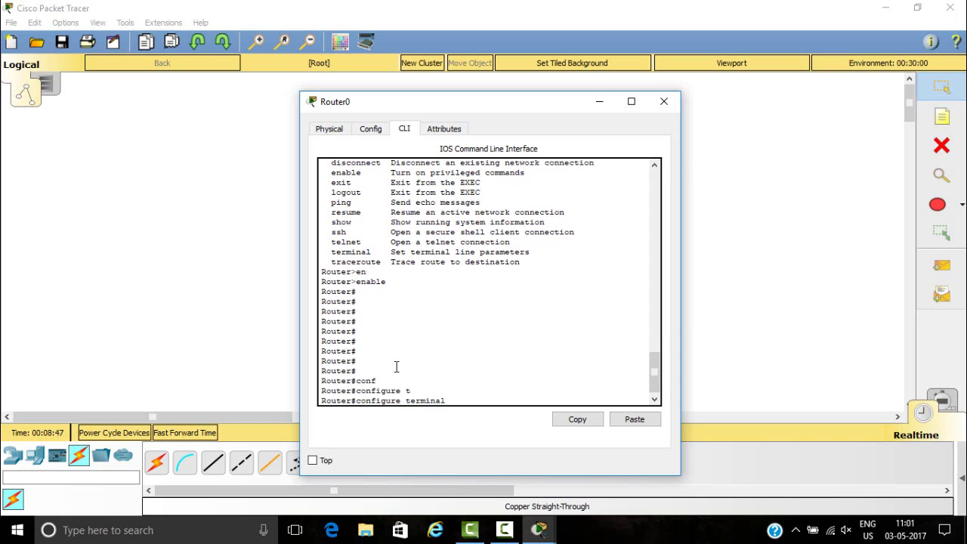
pyautogui.press('Return')
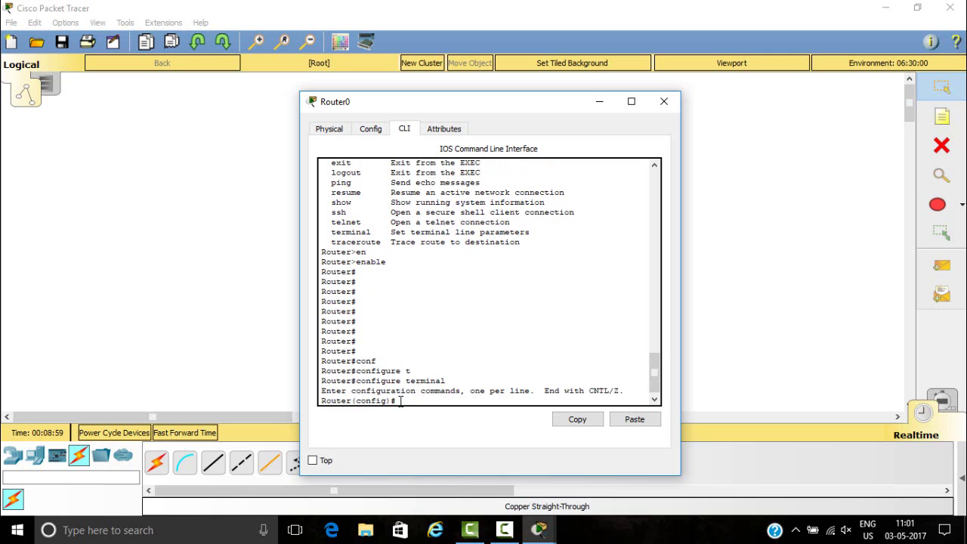
pyautogui.press('Return')
pyautogui.press('Return')
pyautogui.press('Return')
pyautogui.press('Return')
pyautogui.press('Return')
pyautogui.press('Return')
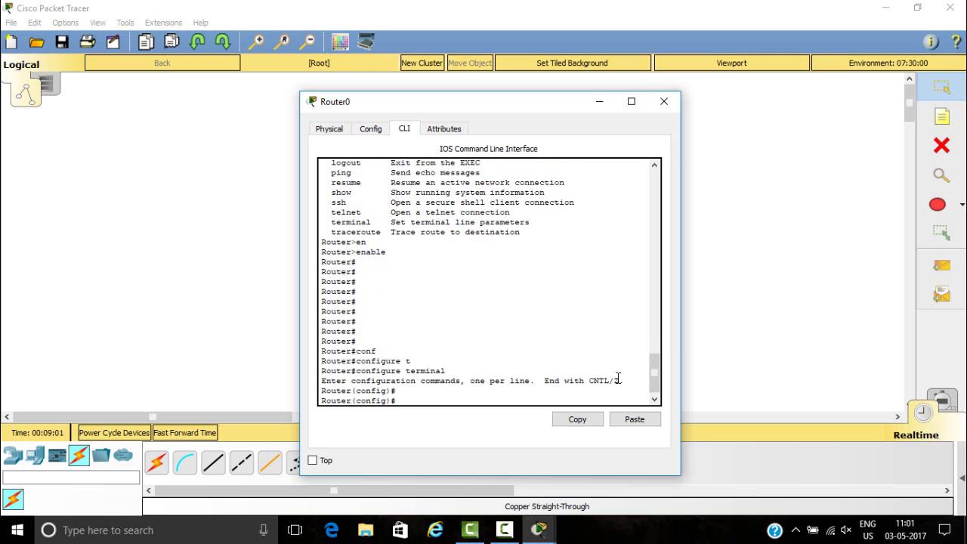
pyautogui.press('Return')
pyautogui.press('Return')
pyautogui.press('Return')
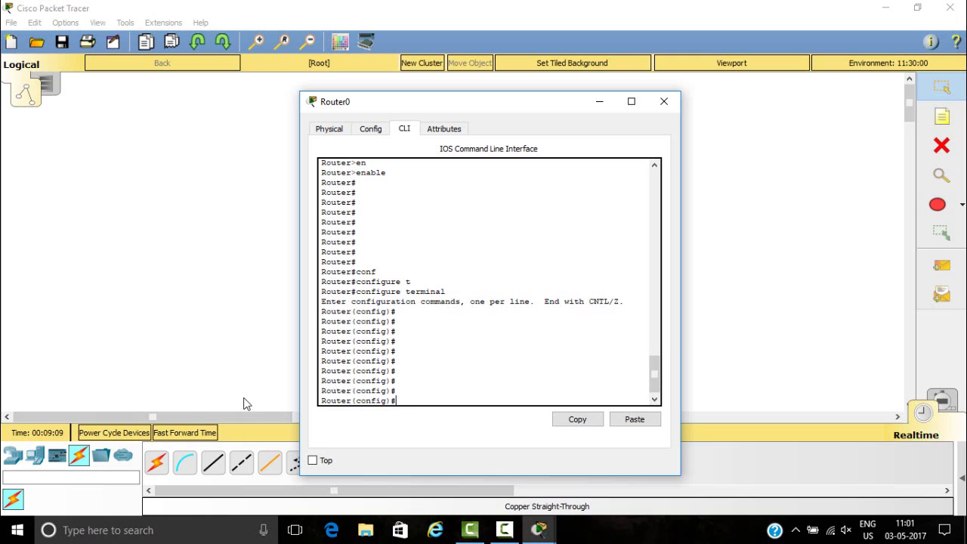
# - Launch Paint by running mspaint from the Run box
pyautogui.press('super+r')
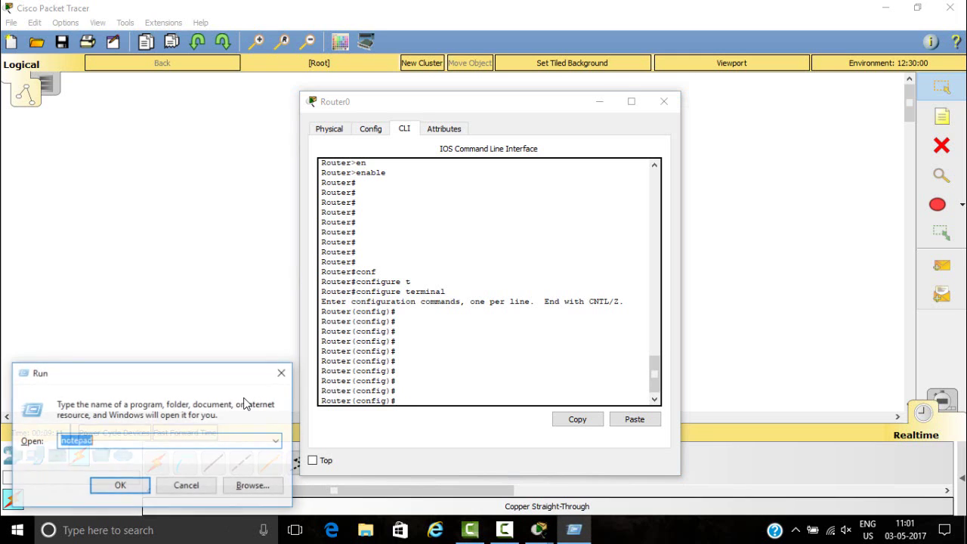
pyautogui.press('BackSpace')
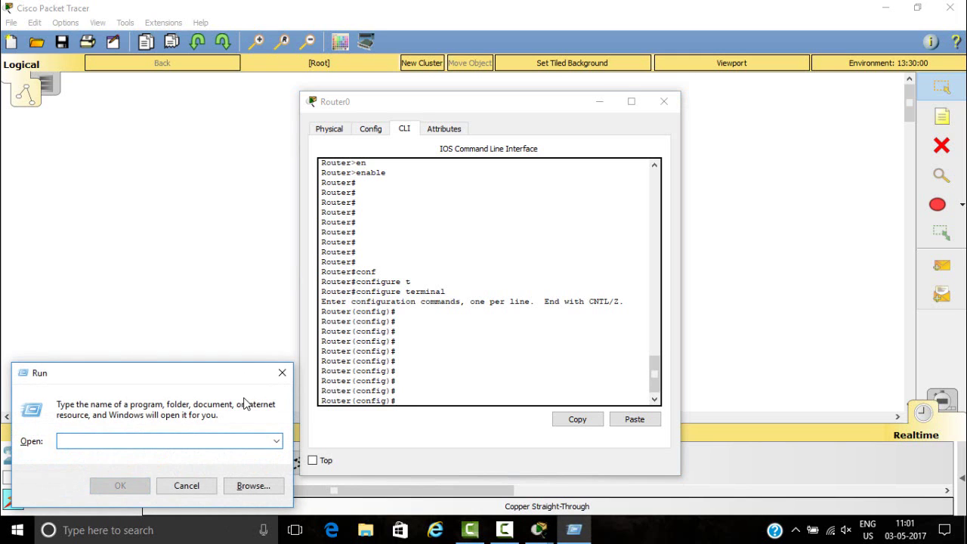
pyautogui.write('mspaint')
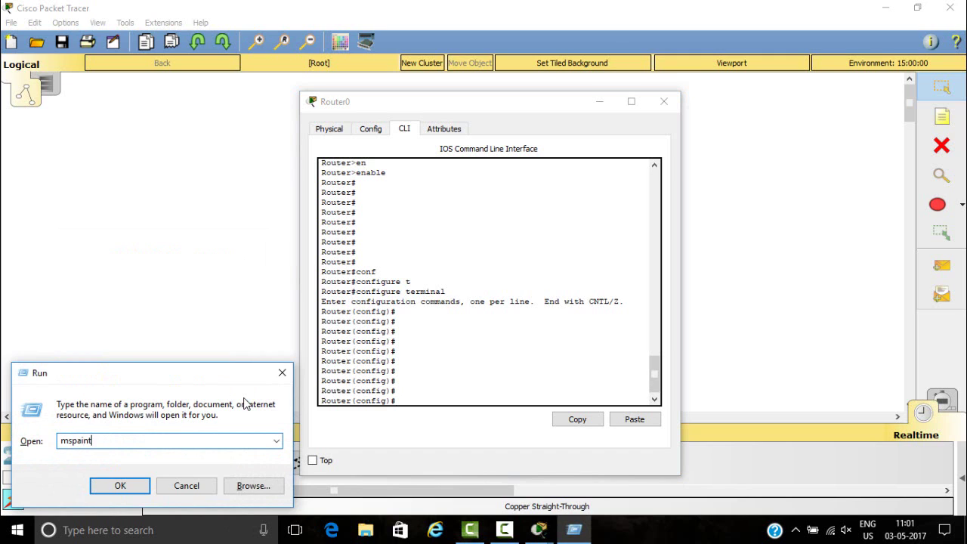
pyautogui.press('Return')
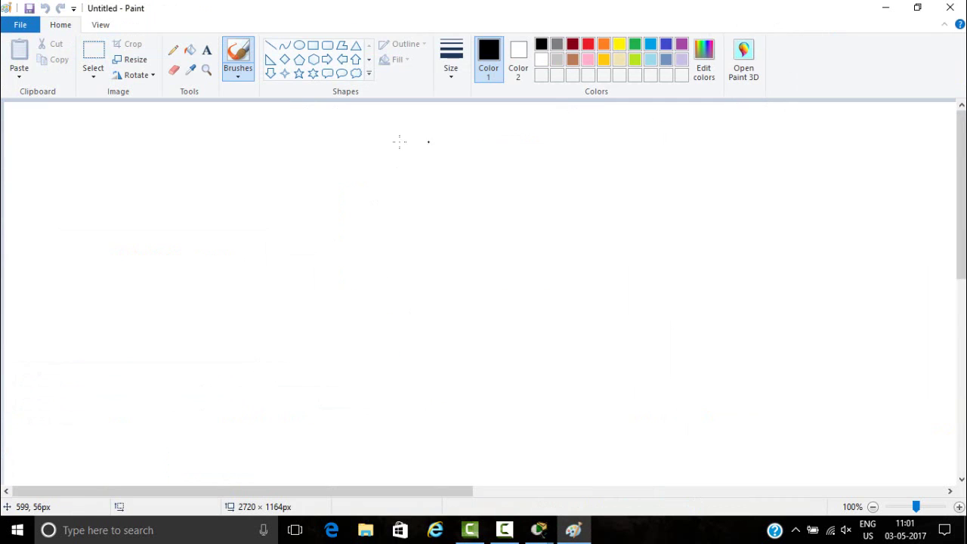
# - Add a text box near the top headed MODES OF DEVICES with the line 1. USER MODE
pyautogui.click(206, 50)
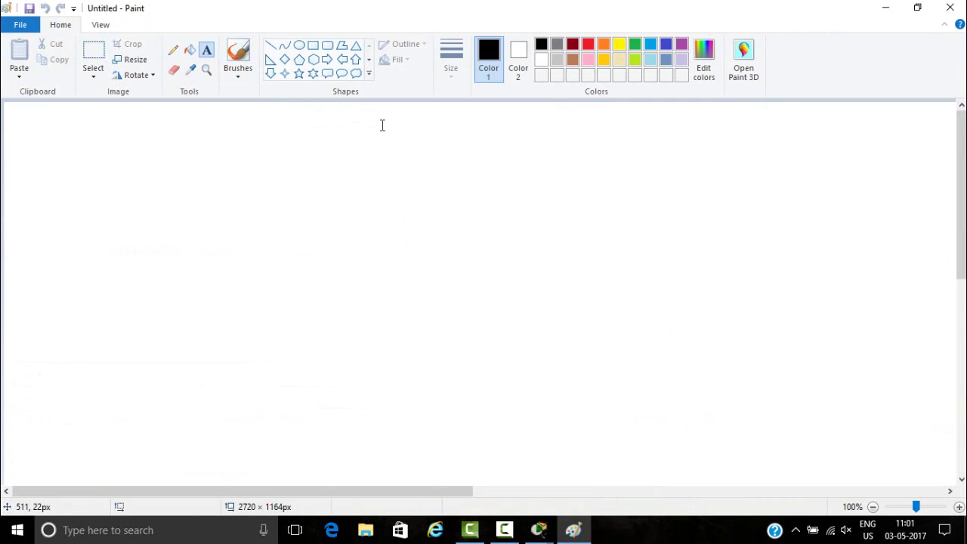
pyautogui.click(388, 126)
pyautogui.write('MODE')
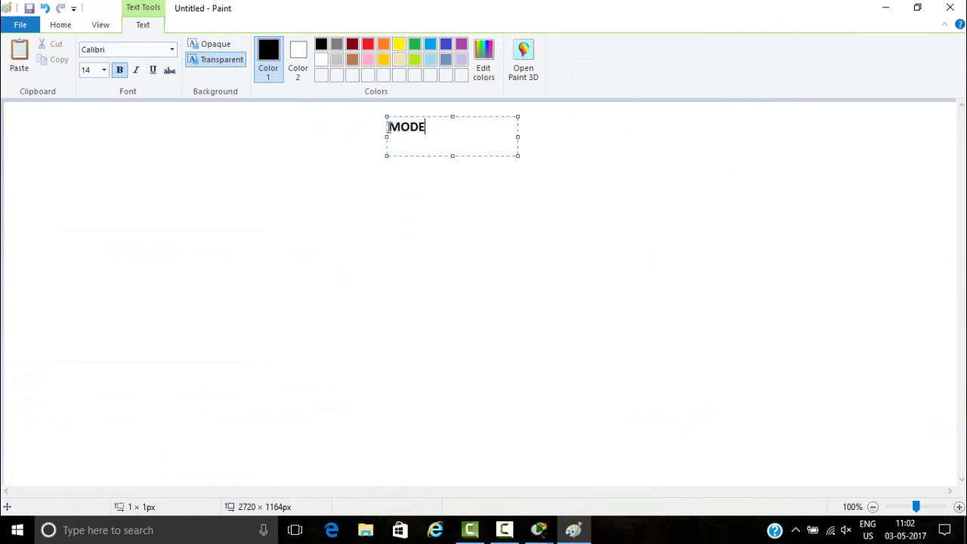
pyautogui.write('S OF DEVICES')
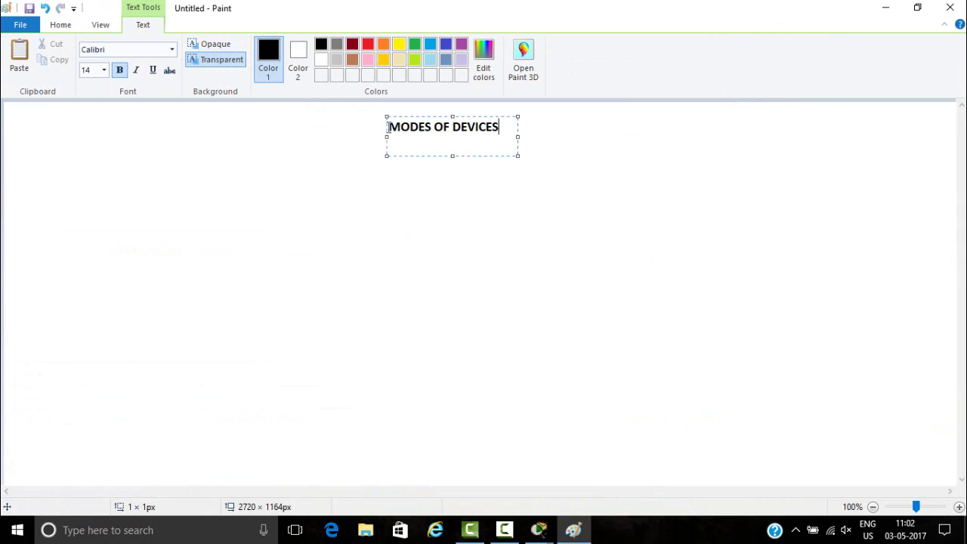
pyautogui.press('Return')
pyautogui.press('Return')
pyautogui.write('1')
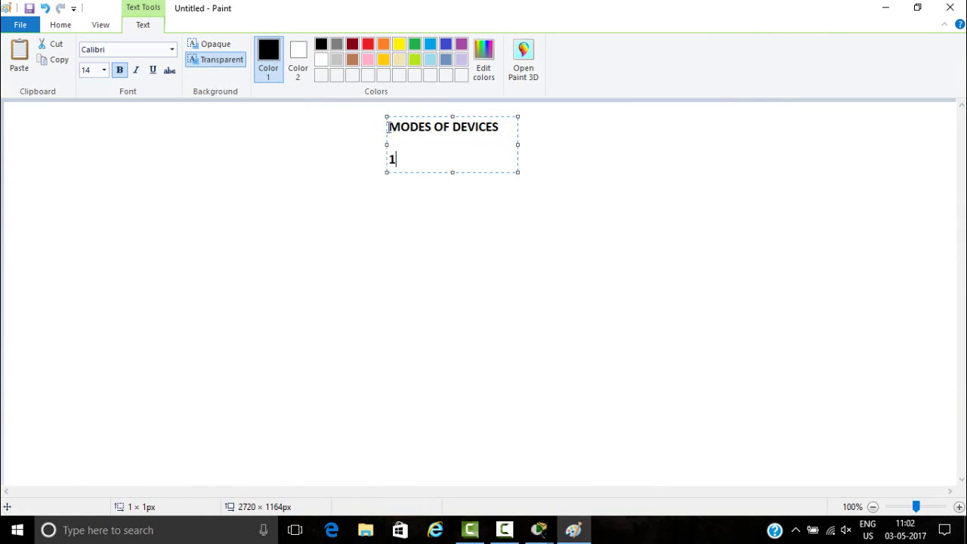
pyautogui.write('. USER MODE')
pyautogui.press('Return')
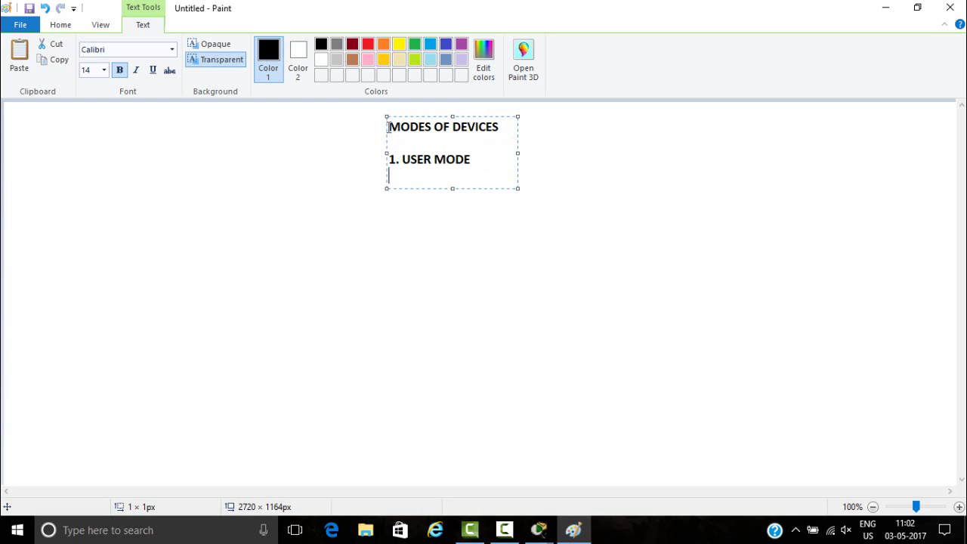
# - Add the lines 2. PRIVILEGE MODE and 3. CONFIGURATION MODE, widening the box to fit
pyautogui.write('2.')
pyautogui.write(' CON')
pyautogui.press('BackSpace')
pyautogui.press('BackSpace')
pyautogui.press('BackSpace')
pyautogui.write('P')
pyautogui.press('BackSpace')
pyautogui.write('PRIVILEGE')
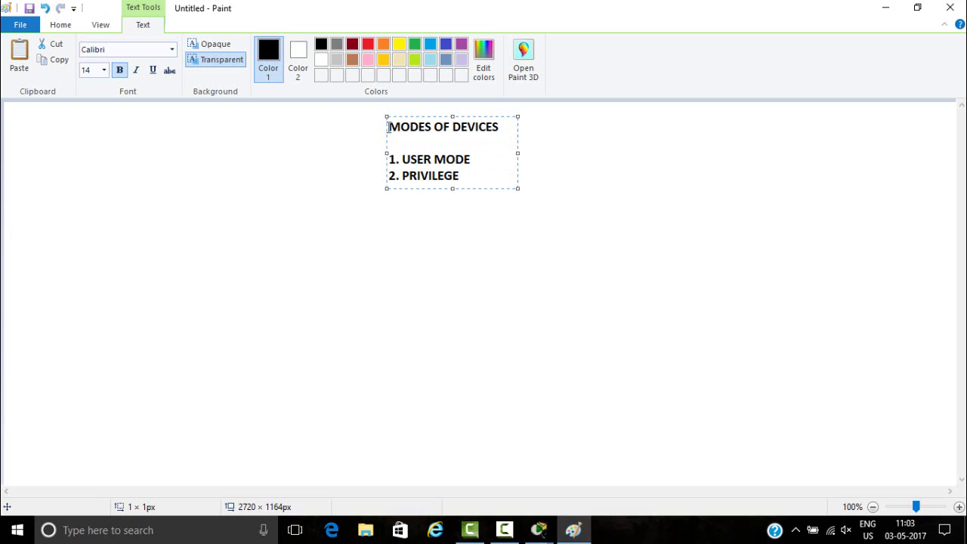
pyautogui.write(' MODE')
pyautogui.press('Return')
pyautogui.write('3.')
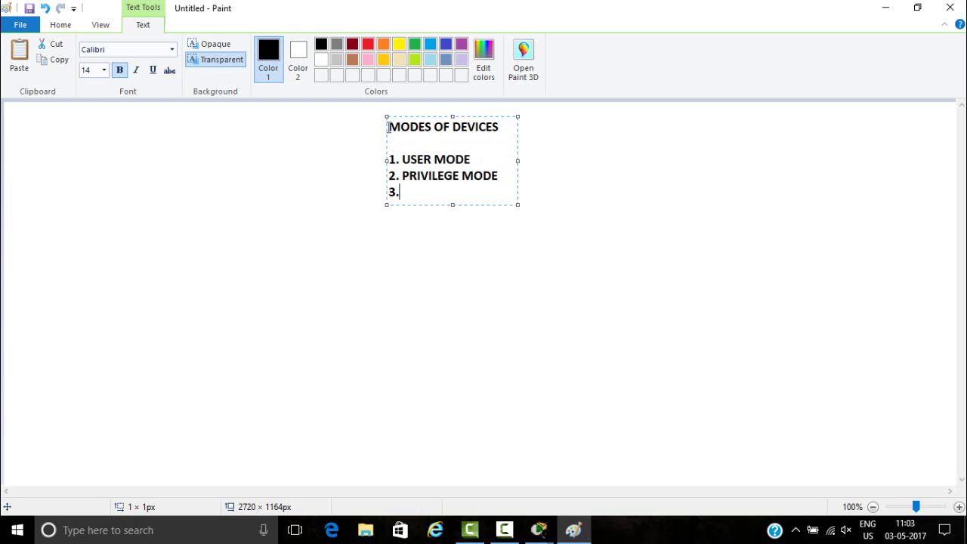
pyautogui.write(' CONFIGUR')
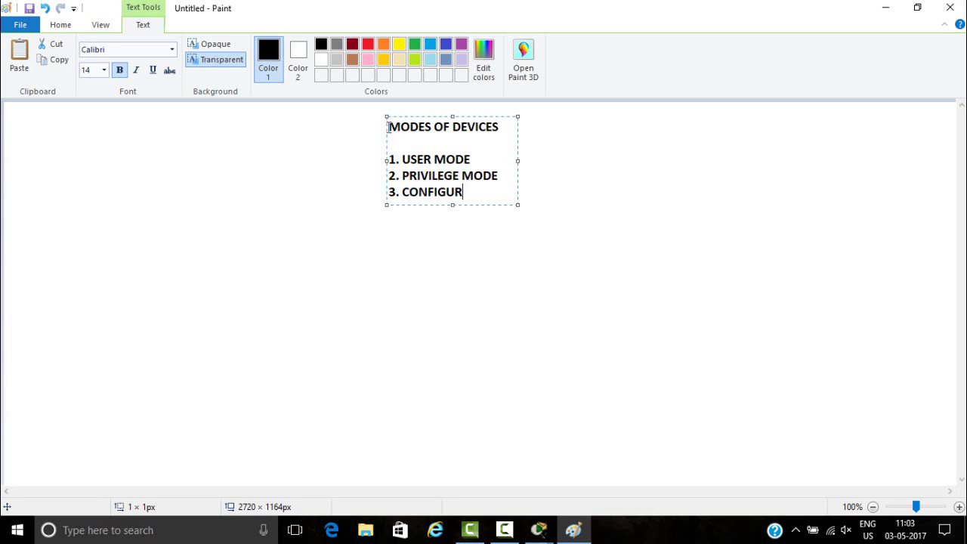
pyautogui.write('ATION MODE')
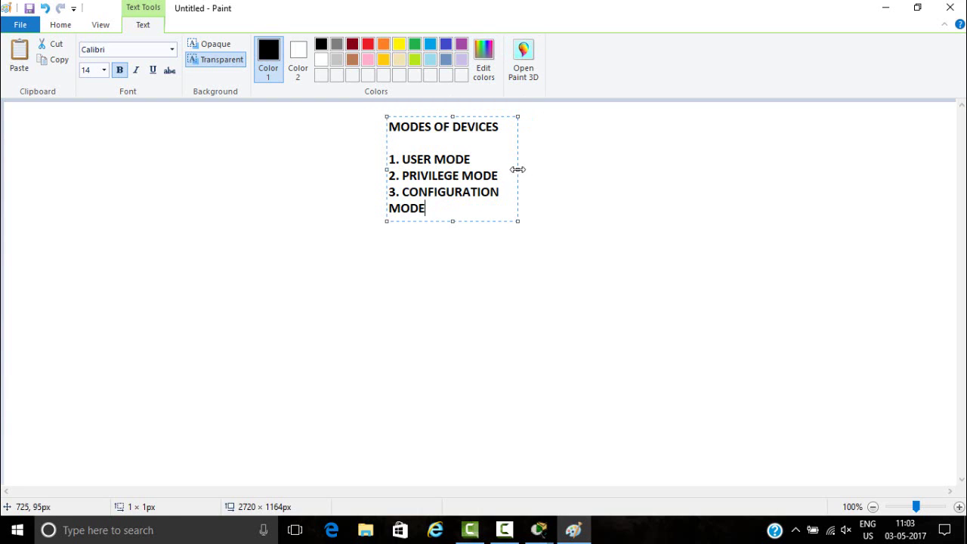
pyautogui.moveTo(517, 169); pyautogui.dragTo(729, 162)
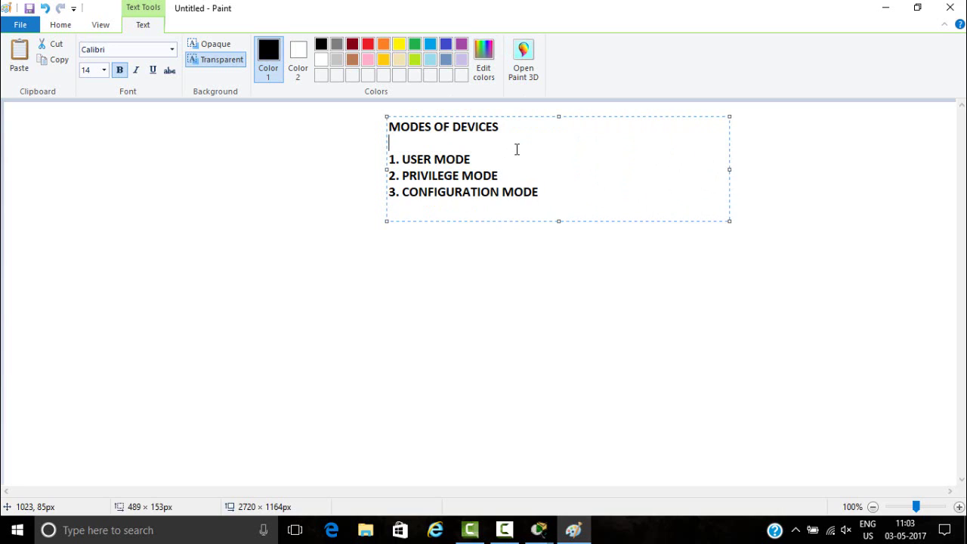
# - Add an IDENTIFY heading with prompts >, # and (CONFIG)# beside the mode lines, then close Paint
pyautogui.click(487, 157)
pyautogui.press('Left')
pyautogui.write('IDENTIFY')
pyautogui.press('Down')
pyautogui.write('ROUTER')
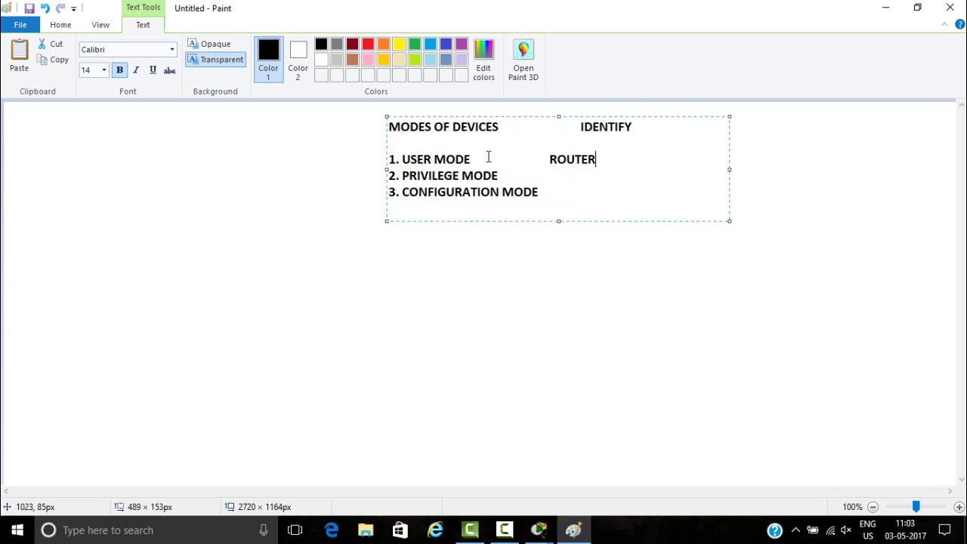
pyautogui.press('BackSpace')
pyautogui.press('BackSpace')
pyautogui.press('BackSpace')
pyautogui.press('BackSpace')
pyautogui.press('BackSpace')
pyautogui.press('BackSpace')
pyautogui.write('>')
pyautogui.press('Down')
pyautogui.write('#')
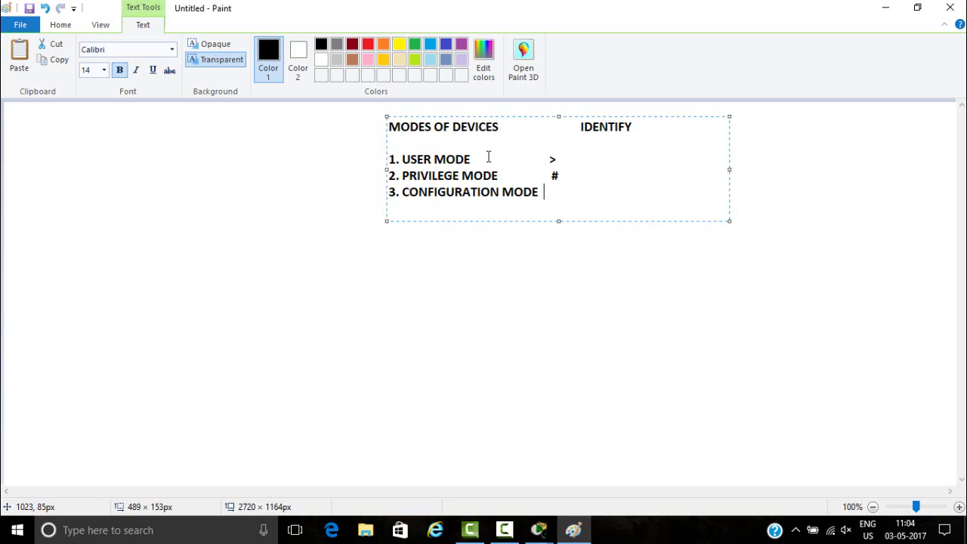
pyautogui.write('   ()')
pyautogui.write('CONFIG')
pyautogui.write('#')
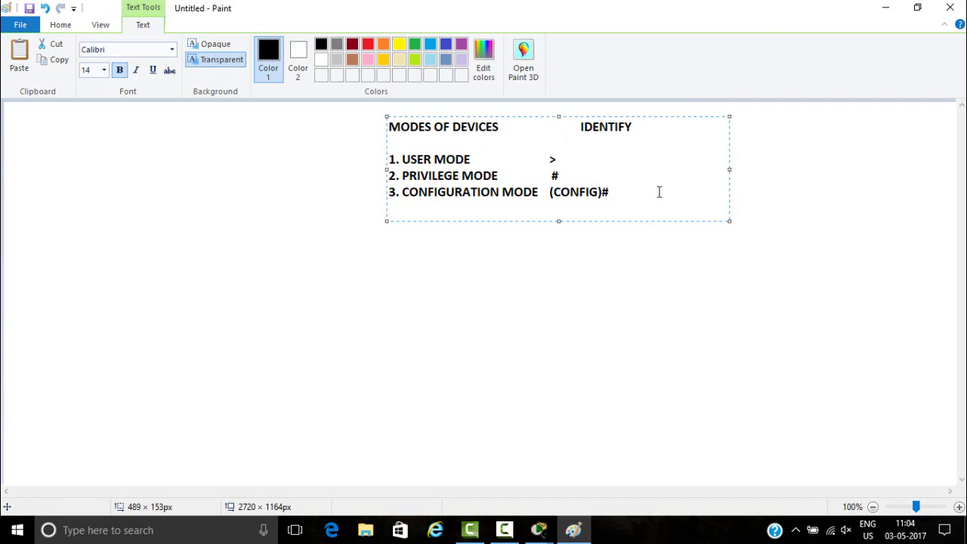
pyautogui.click(949, 8)
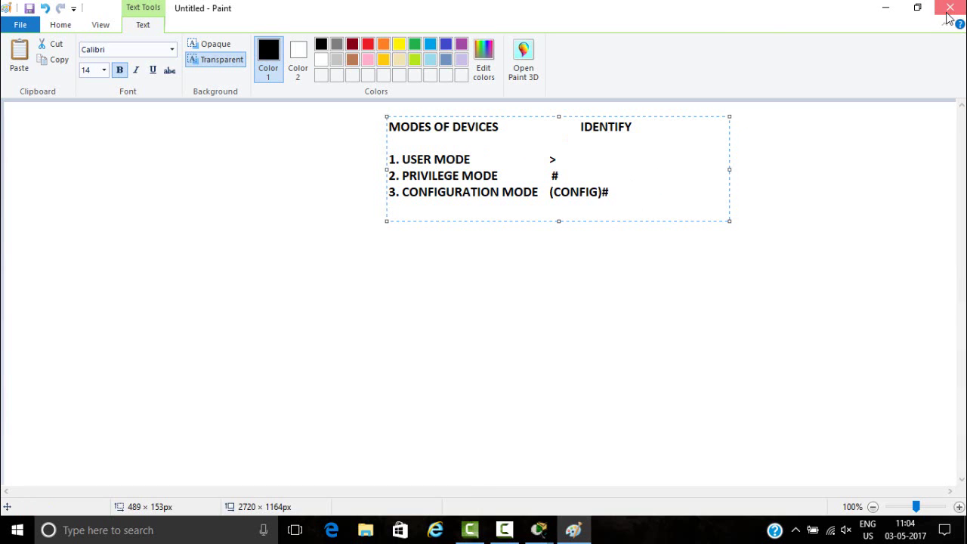
# - Discard the Paint note and run exit in Router0's CLI to return to Router#
pyautogui.click(516, 270)
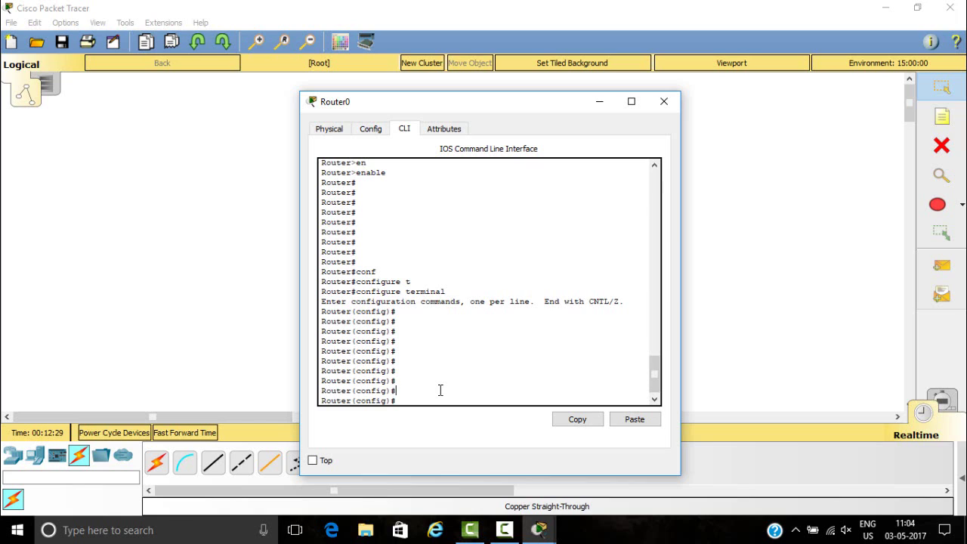
pyautogui.write('DO')
pyautogui.press('BackSpace')
pyautogui.press('BackSpace')
pyautogui.write('EX')
pyautogui.press('Return')
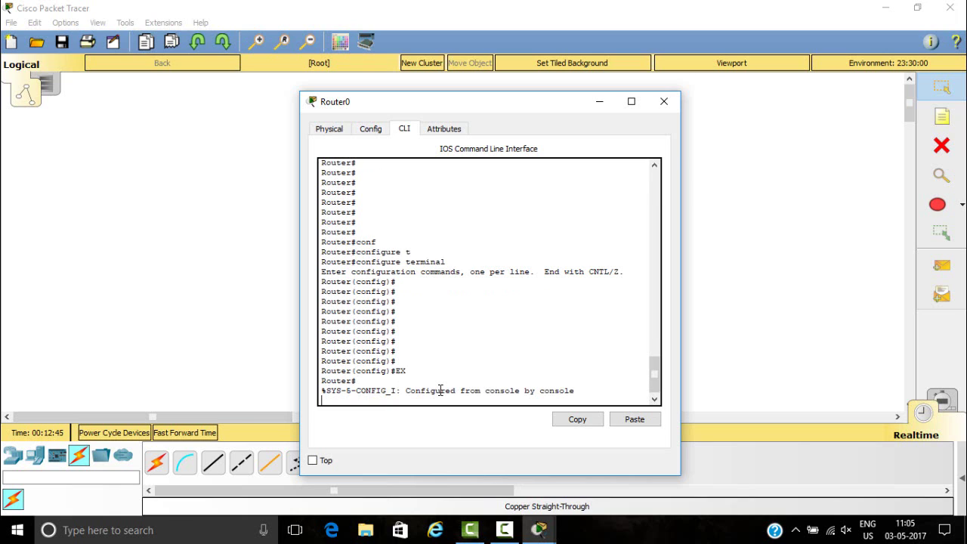
pyautogui.press('Return')
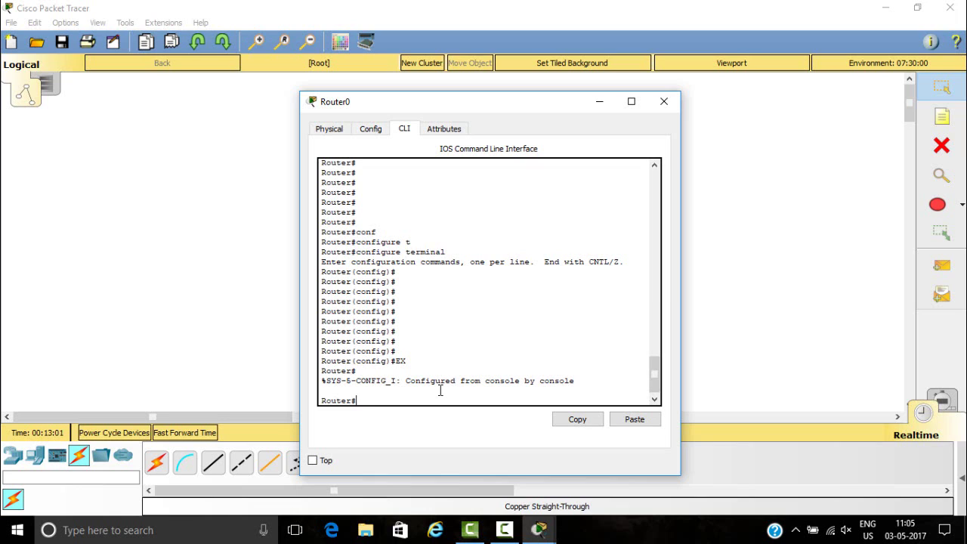
# - List the show ip help options and highlight the interface entry in them
pyautogui.write('show ip ?')
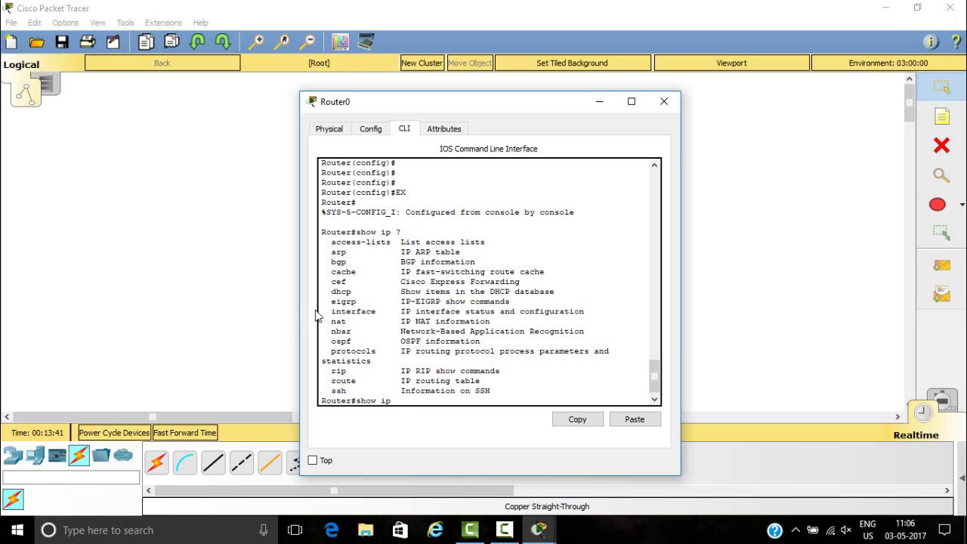
pyautogui.moveTo(329, 311); pyautogui.dragTo(461, 314)
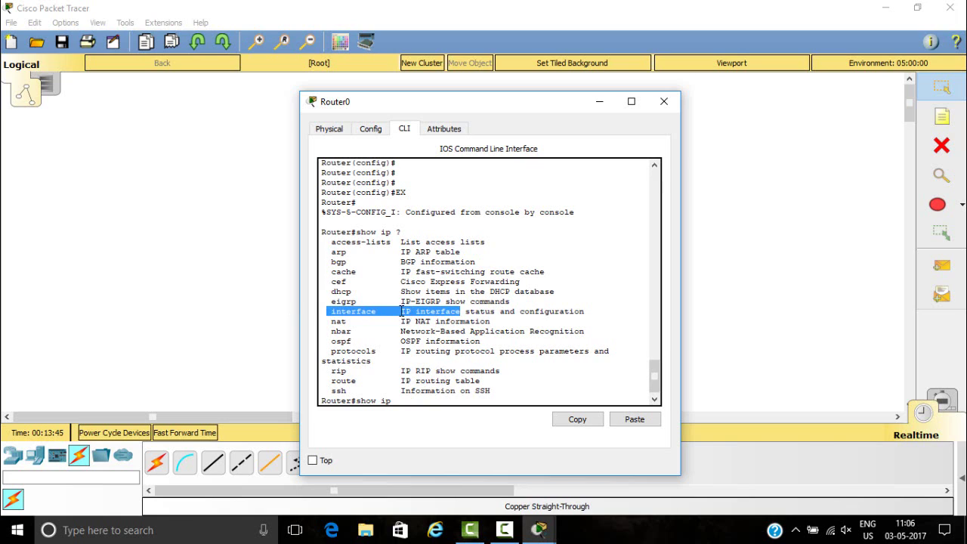
pyautogui.doubleClick(402, 312)
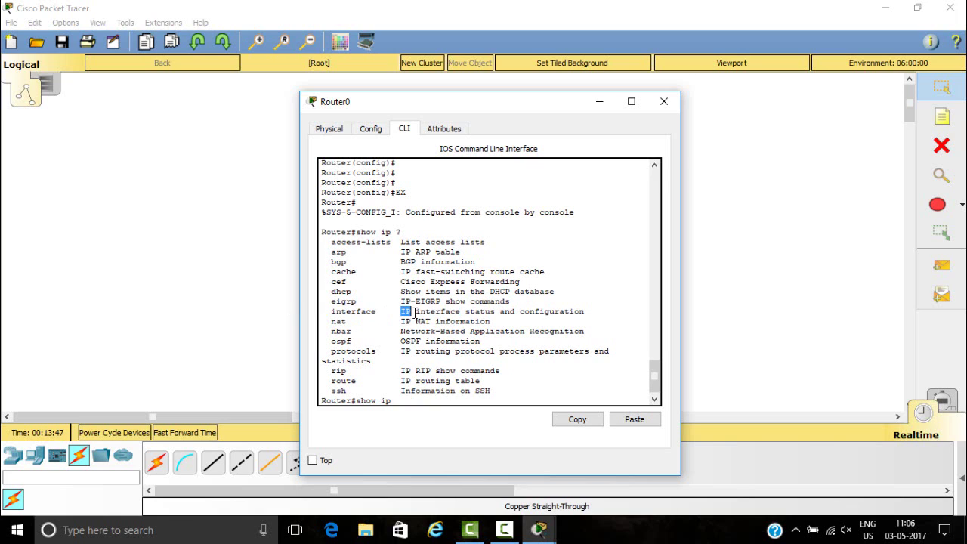
pyautogui.click(396, 401)
# - Run show ip interface brief using Tab completion for interface and brief
pyautogui.write('inter')
pyautogui.press('Tab')
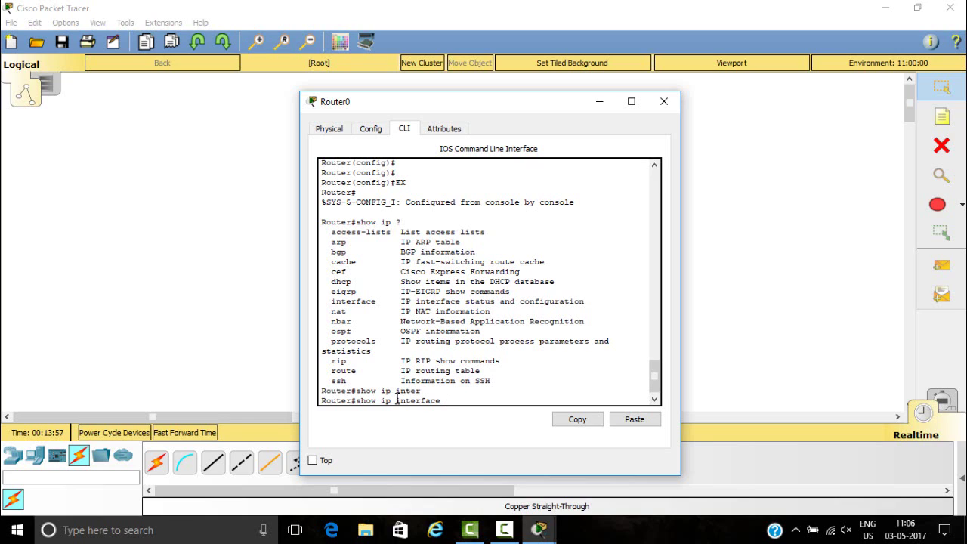
pyautogui.write('b')
pyautogui.press('Tab')
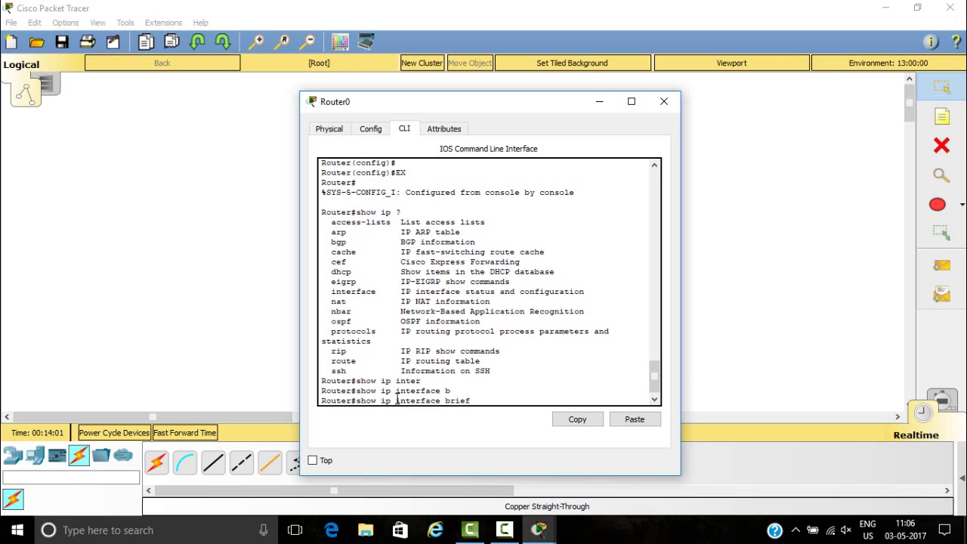
pyautogui.press('Return')
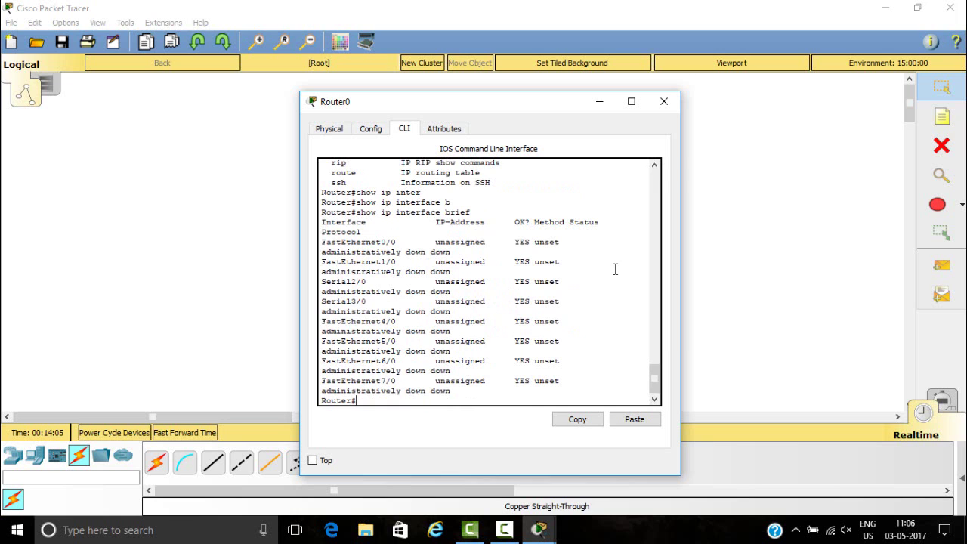
# - Maximize and restore Router0's window, scroll to the table's end, and add blank Router# prompts
pyautogui.click(631, 101)
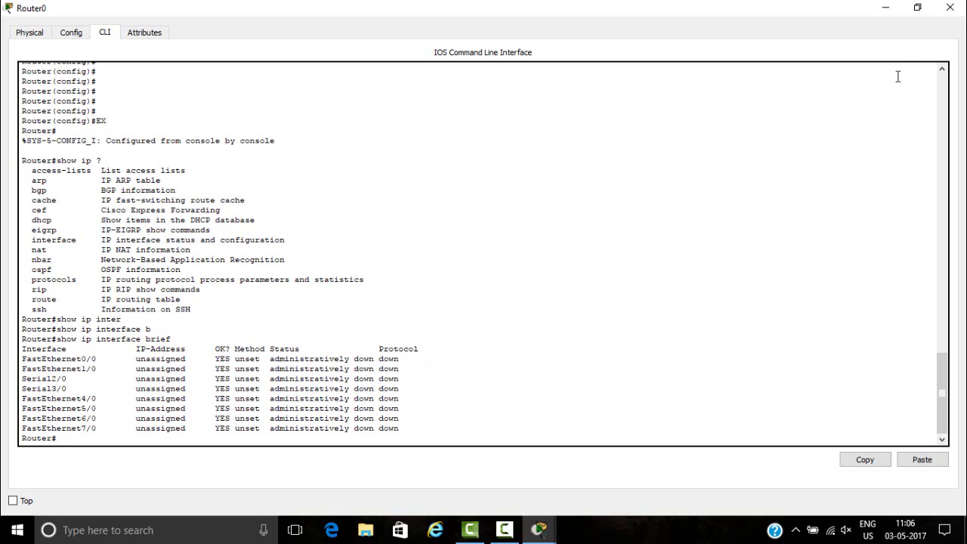
pyautogui.click(918, 9)
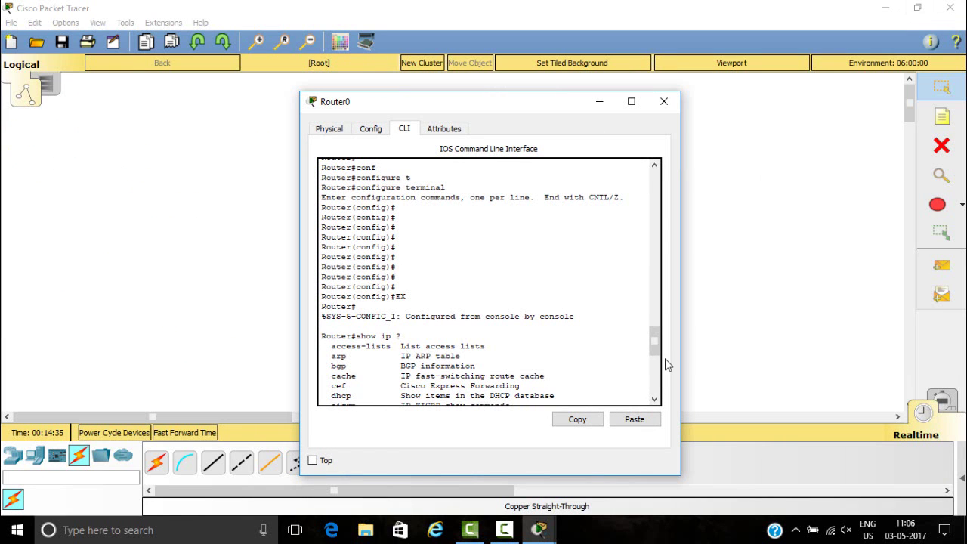
pyautogui.moveTo(653, 340); pyautogui.dragTo(655, 396)
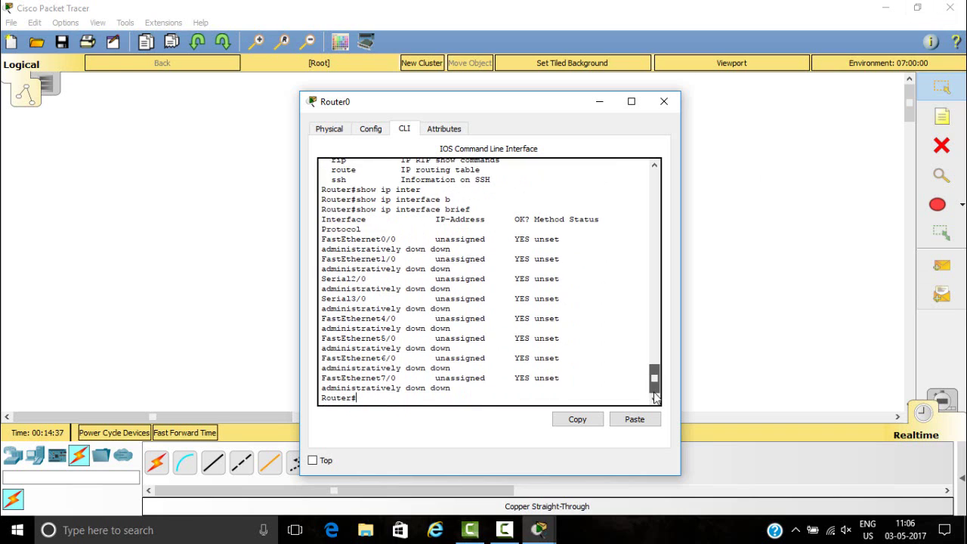
pyautogui.press('Return')
pyautogui.press('Return')
pyautogui.press('Return')
pyautogui.press('Return')
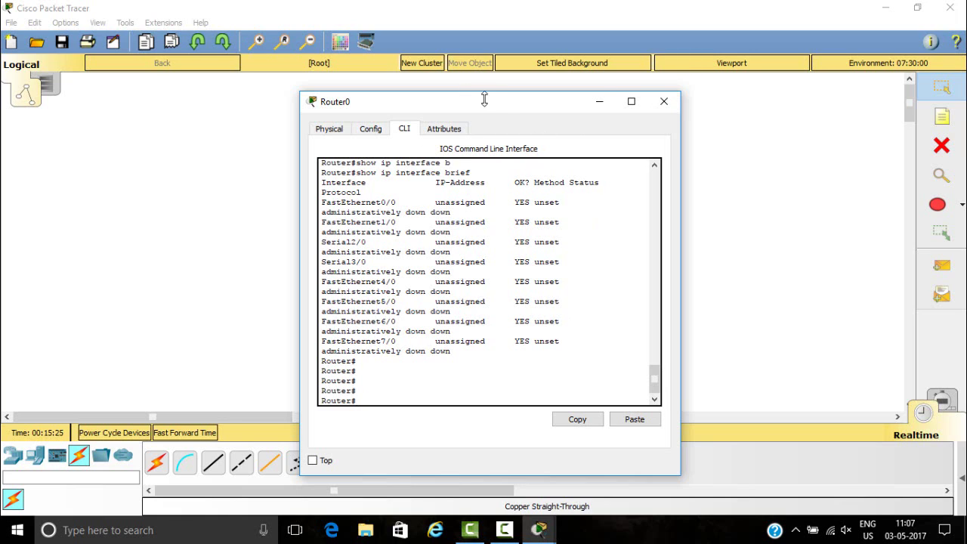
# - Close Router0's CLI window and quit Packet Tracer without saving the network
pyautogui.moveTo(497, 107); pyautogui.dragTo(476, 93)
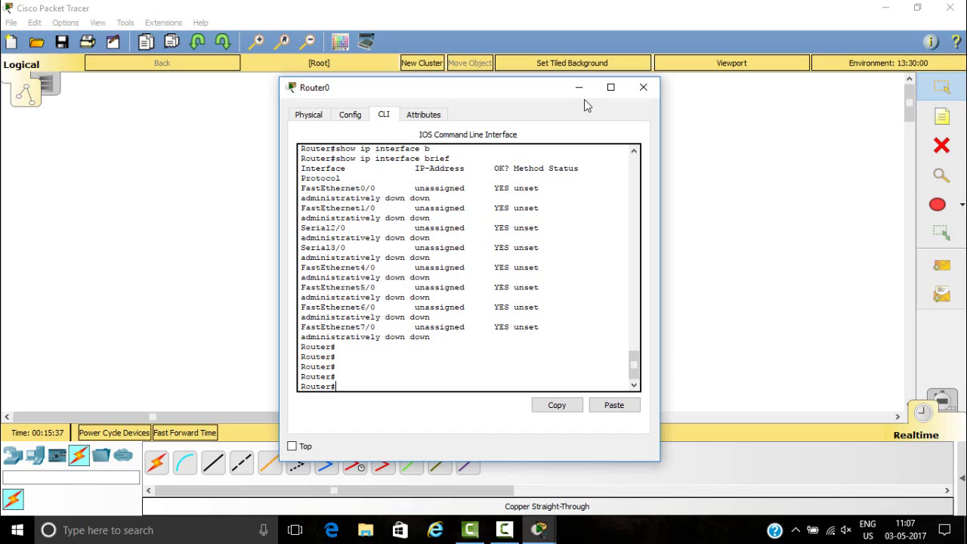
pyautogui.click(644, 88)
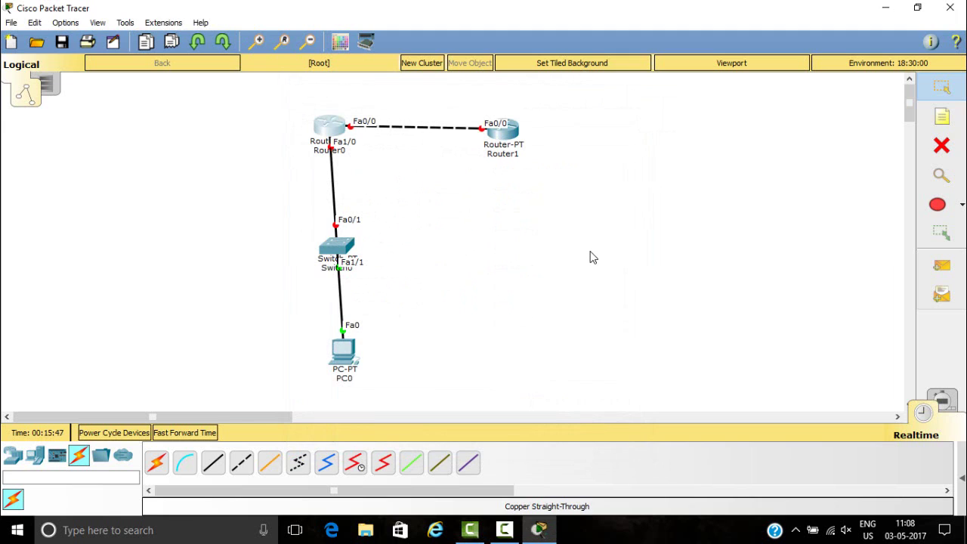
pyautogui.click(948, 9)
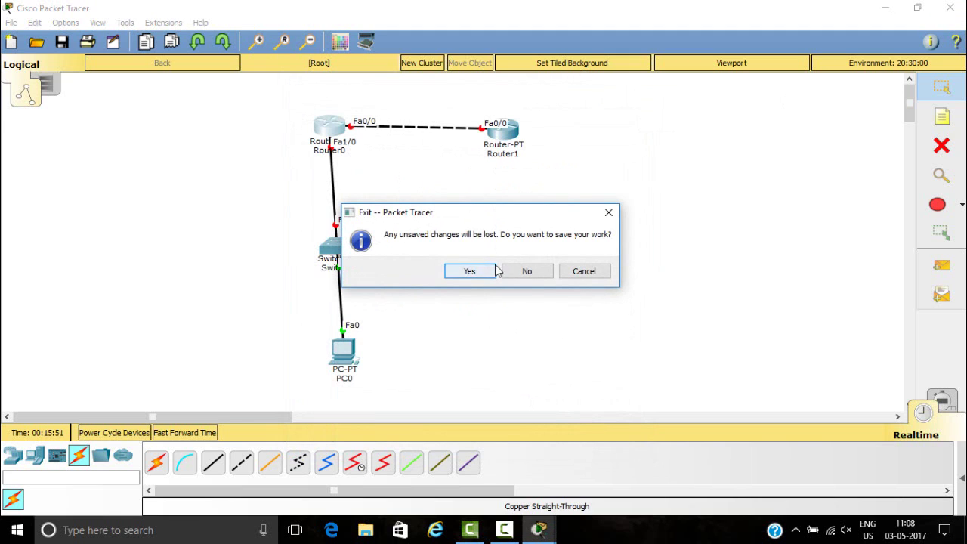
pyautogui.click(527, 272)
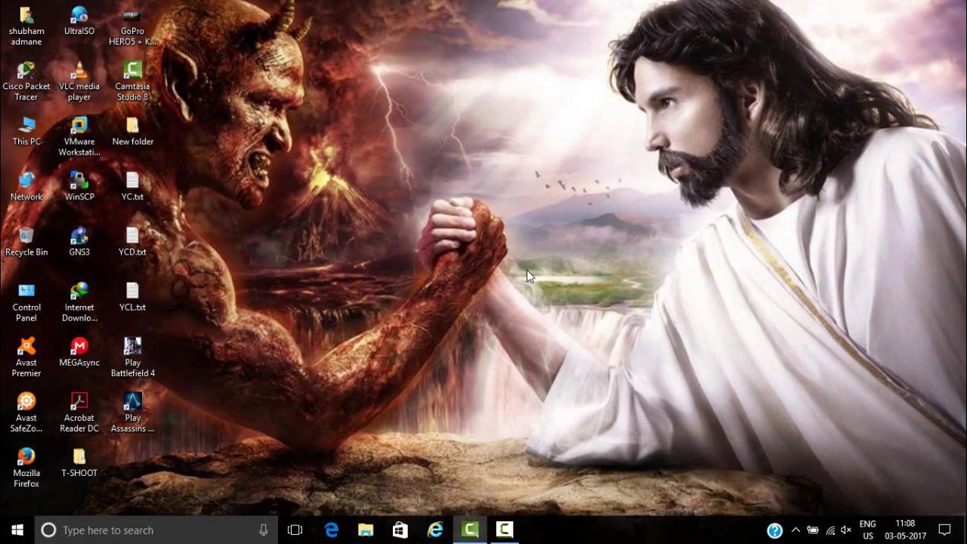